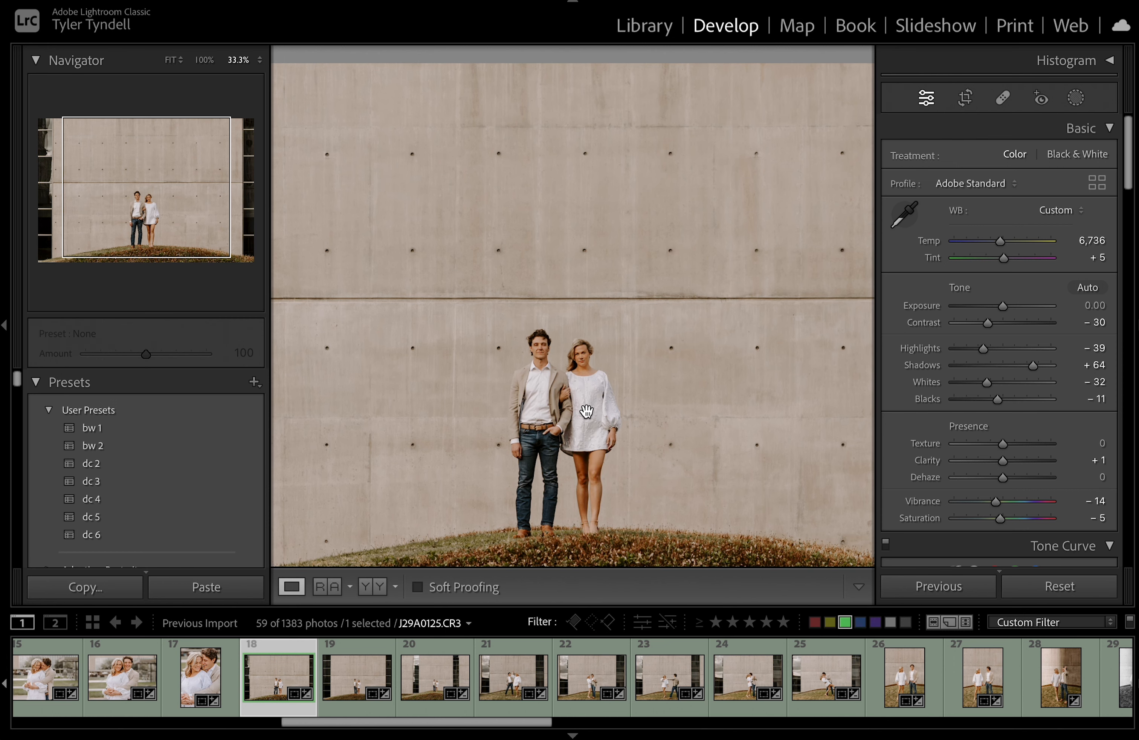
Zoom to 100% on the couple and pan down to their legs and the grass
{"action": "left_click_drag", "start_coordinate": [586, 411], "coordinate": [586, 331]}
{"action": "left_click", "coordinate": [586, 332]}
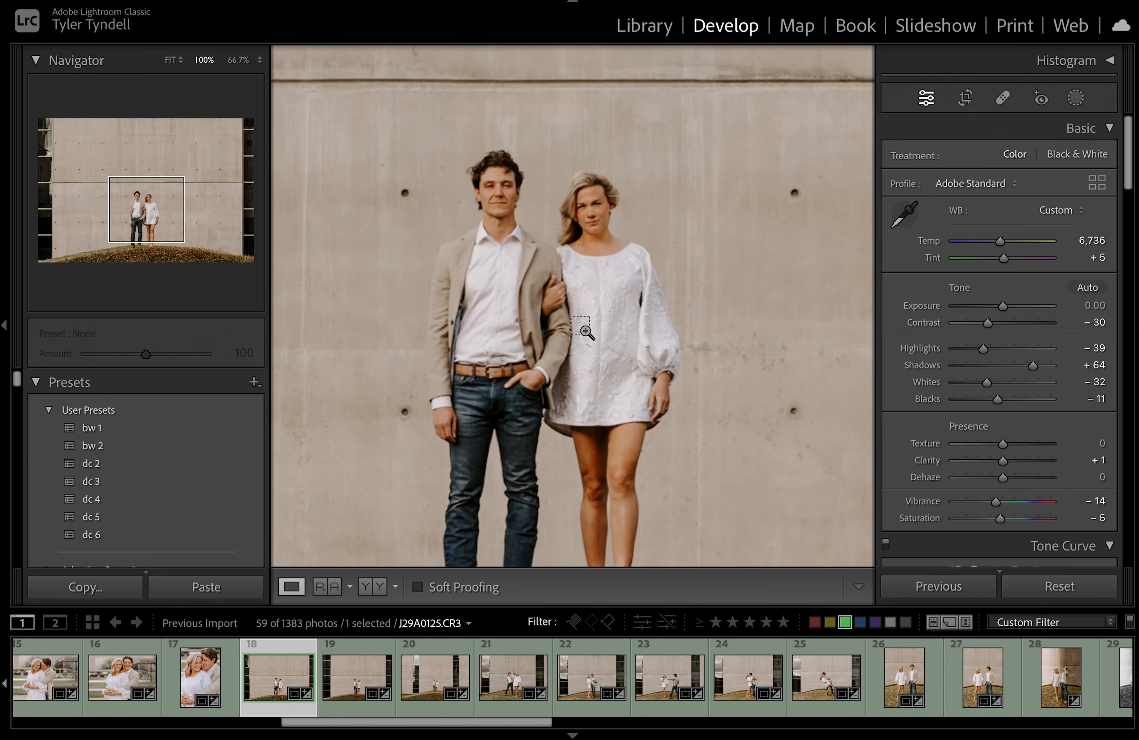
{"action": "left_click_drag", "start_coordinate": [641, 300], "coordinate": [636, 145]}
Create a new Select People mask for Person 2, limited to Body Skin only
{"action": "left_click", "coordinate": [1076, 98]}
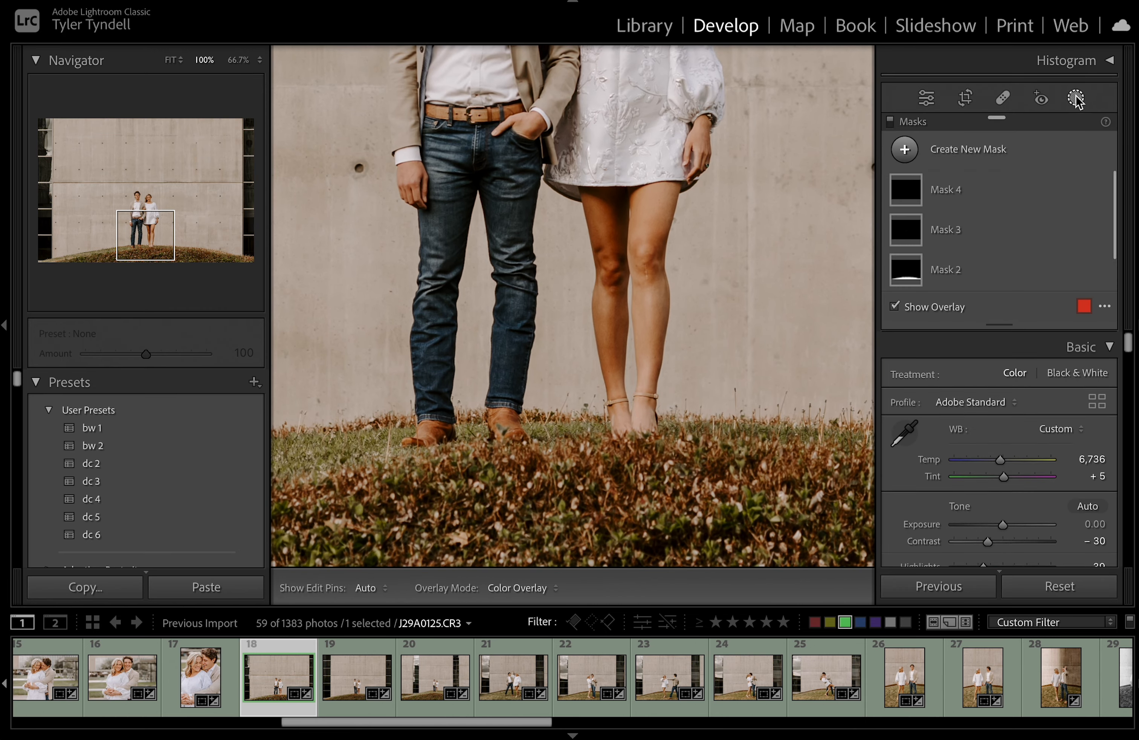
{"action": "left_click", "coordinate": [905, 150]}
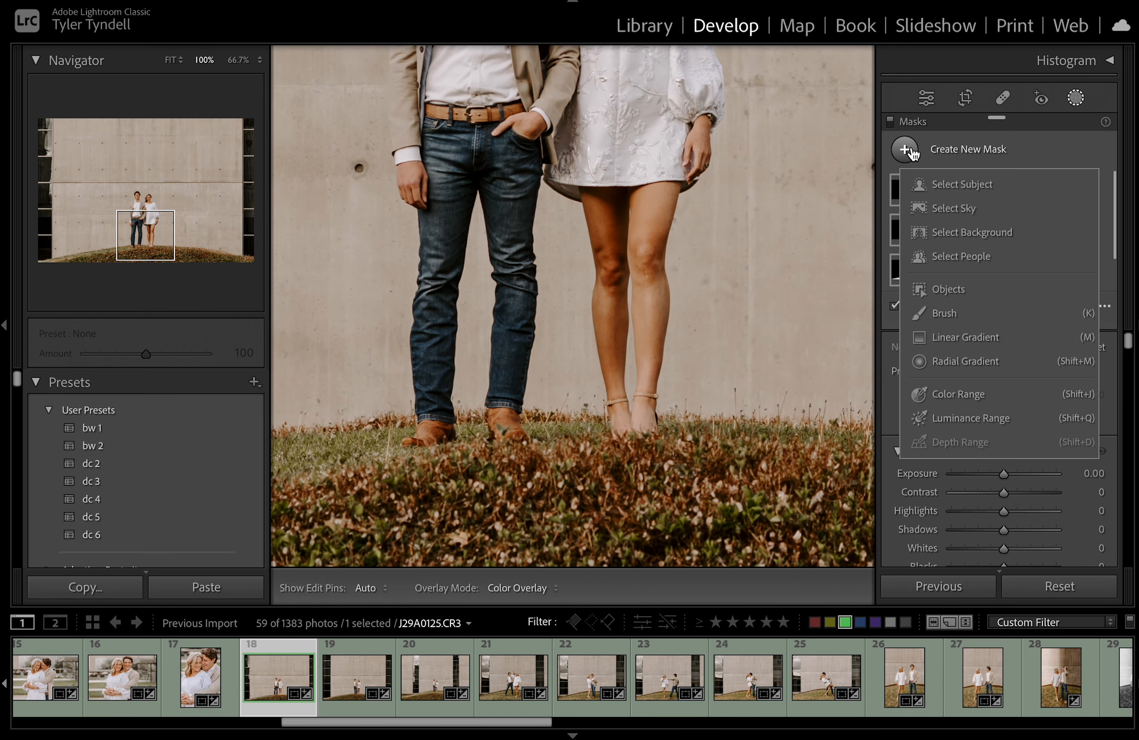
{"action": "left_click", "coordinate": [961, 257]}
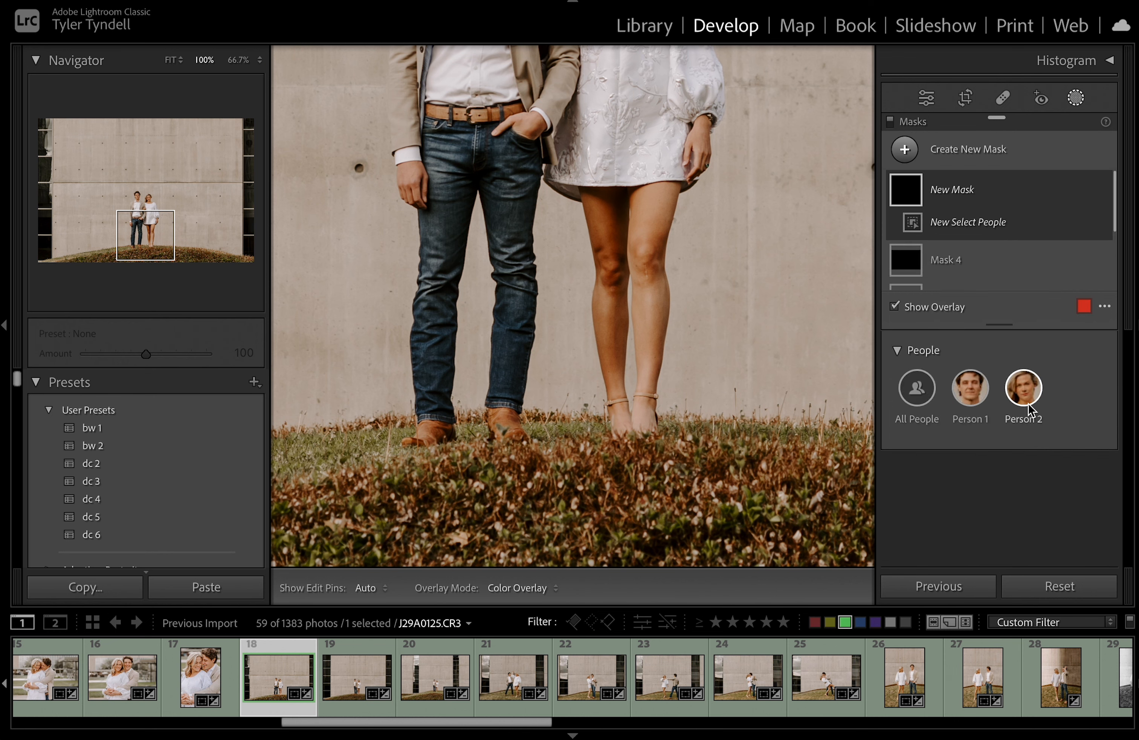
{"action": "left_click", "coordinate": [1028, 391]}
{"action": "left_click", "coordinate": [1028, 391]}
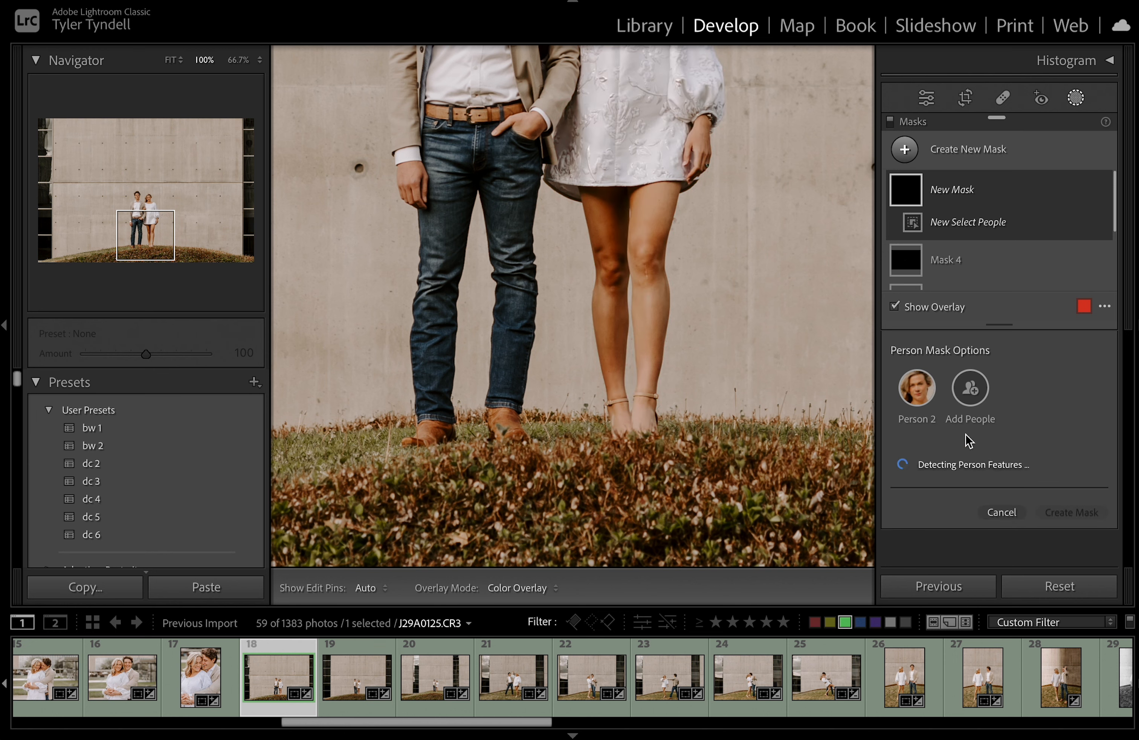
{"action": "scroll", "coordinate": [949, 447], "scroll_direction": "down", "scroll_amount": 2}
{"action": "left_click", "coordinate": [943, 438]}
{"action": "scroll", "coordinate": [944, 442], "scroll_direction": "down", "scroll_amount": 2}
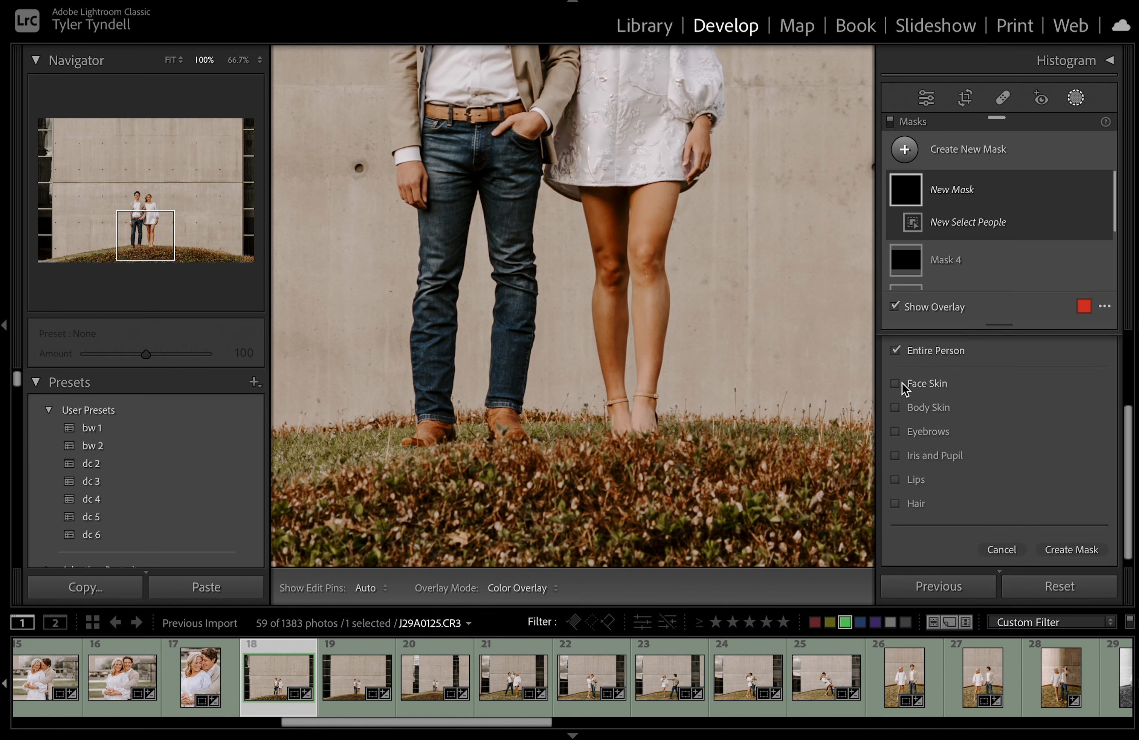
{"action": "left_click", "coordinate": [896, 407]}
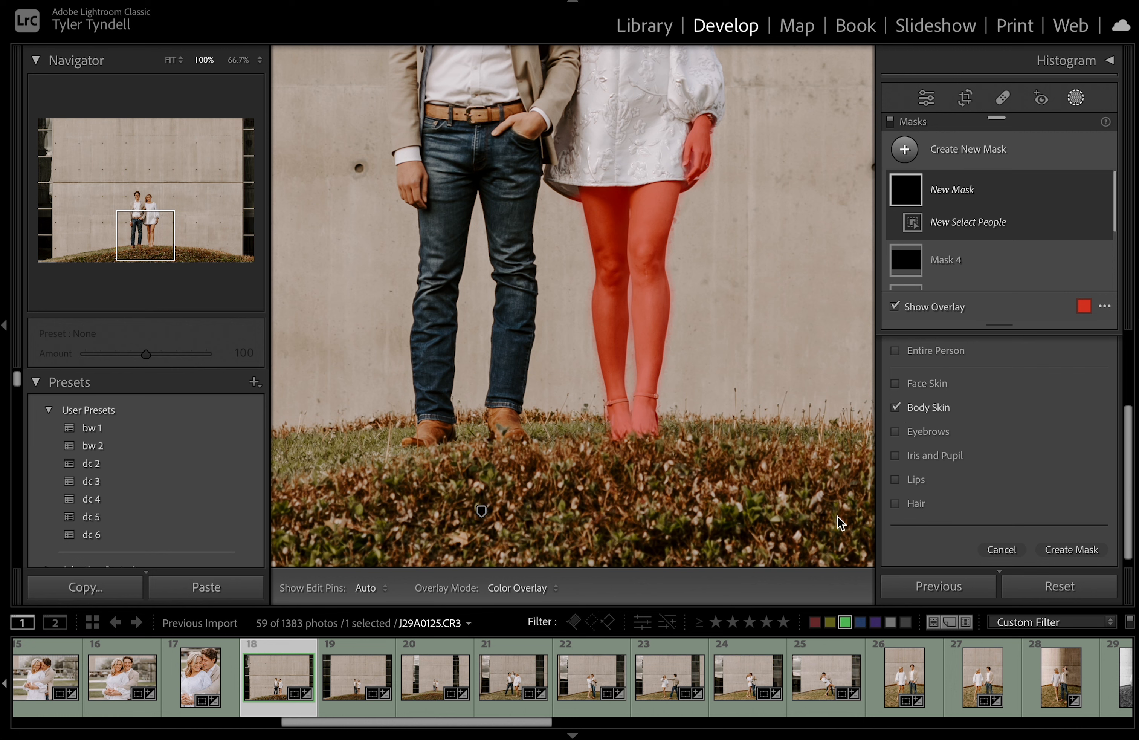
{"action": "left_click", "coordinate": [1067, 550]}
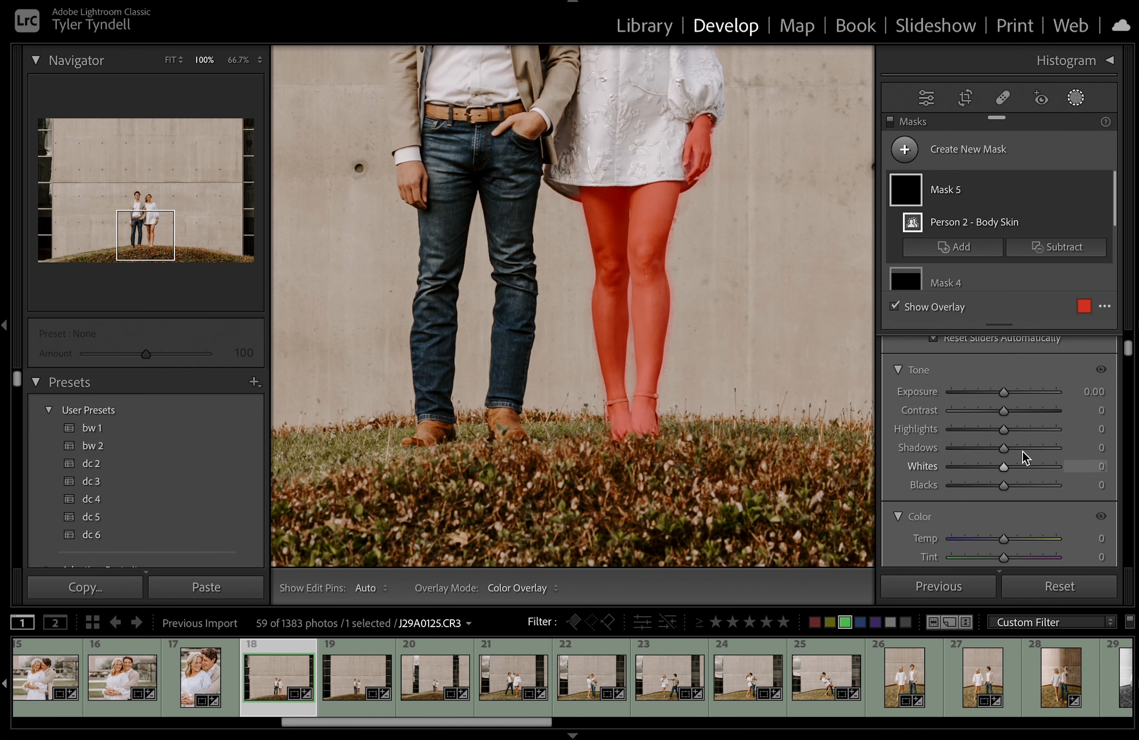
Start a Brush subtraction from the new body-skin mask
{"action": "scroll", "coordinate": [628, 177], "scroll_direction": "up", "scroll_amount": 5}
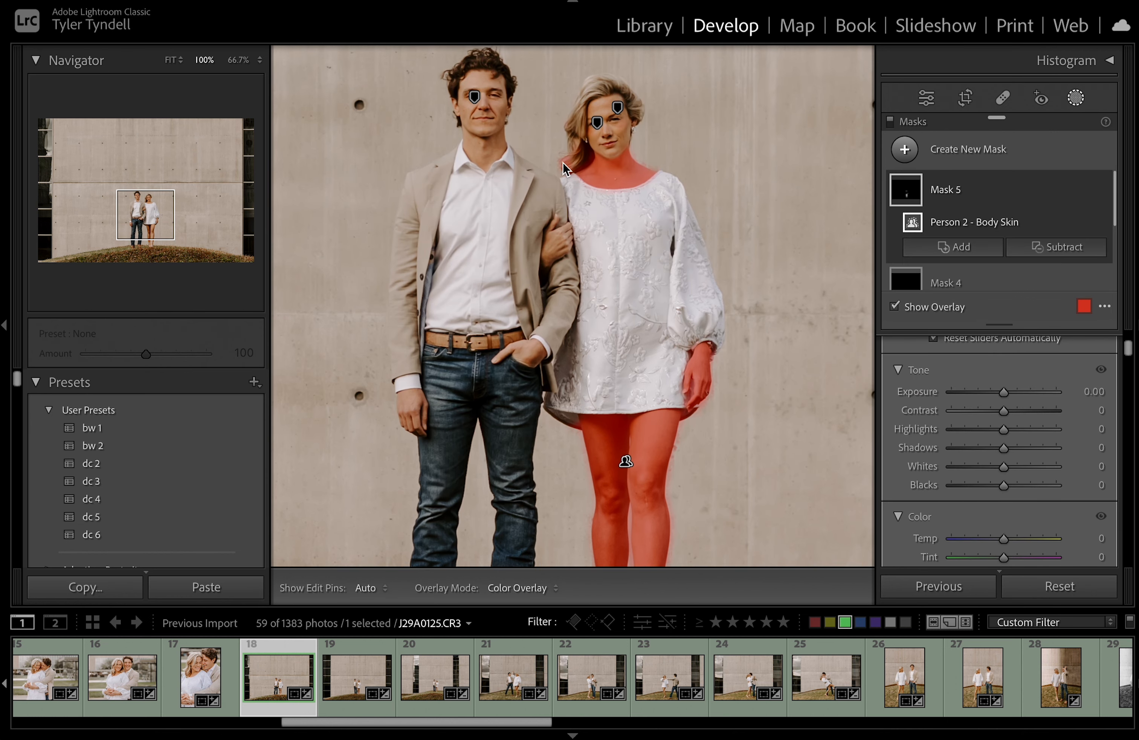
{"action": "left_click", "coordinate": [1054, 249]}
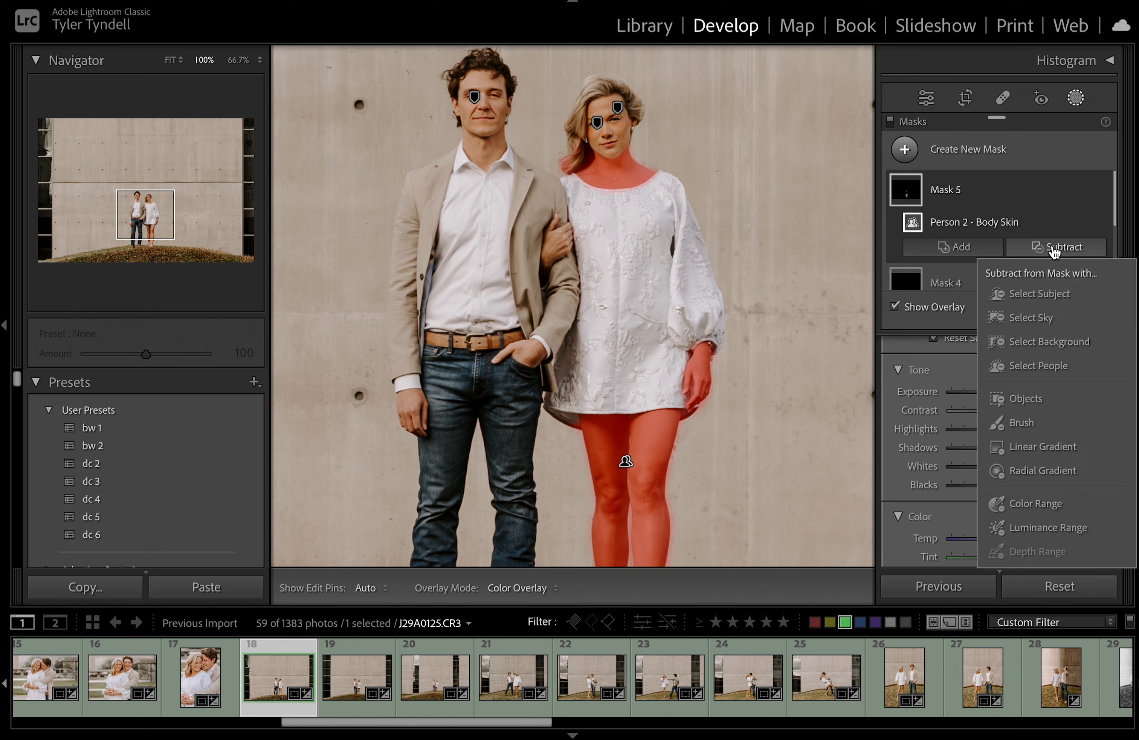
{"action": "left_click", "coordinate": [1022, 423]}
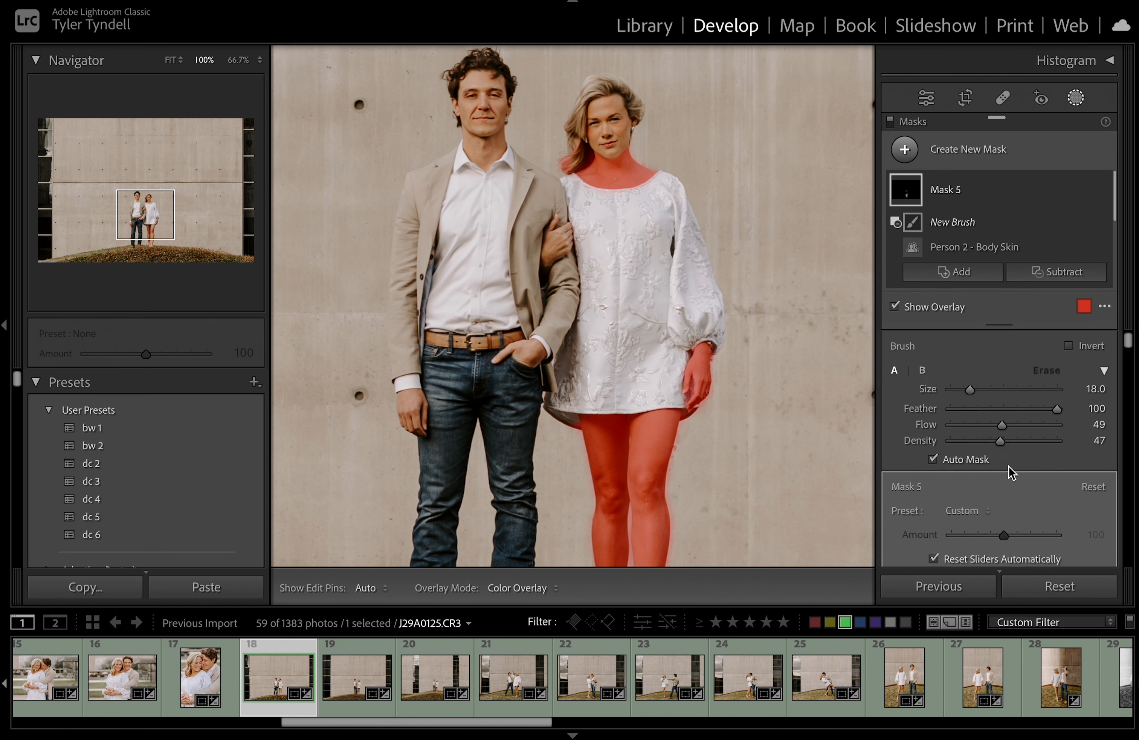
Set brush Flow to 100 and erase the mask from the woman's neck, chest and hand
{"action": "left_click_drag", "start_coordinate": [1002, 425], "coordinate": [1095, 440]}
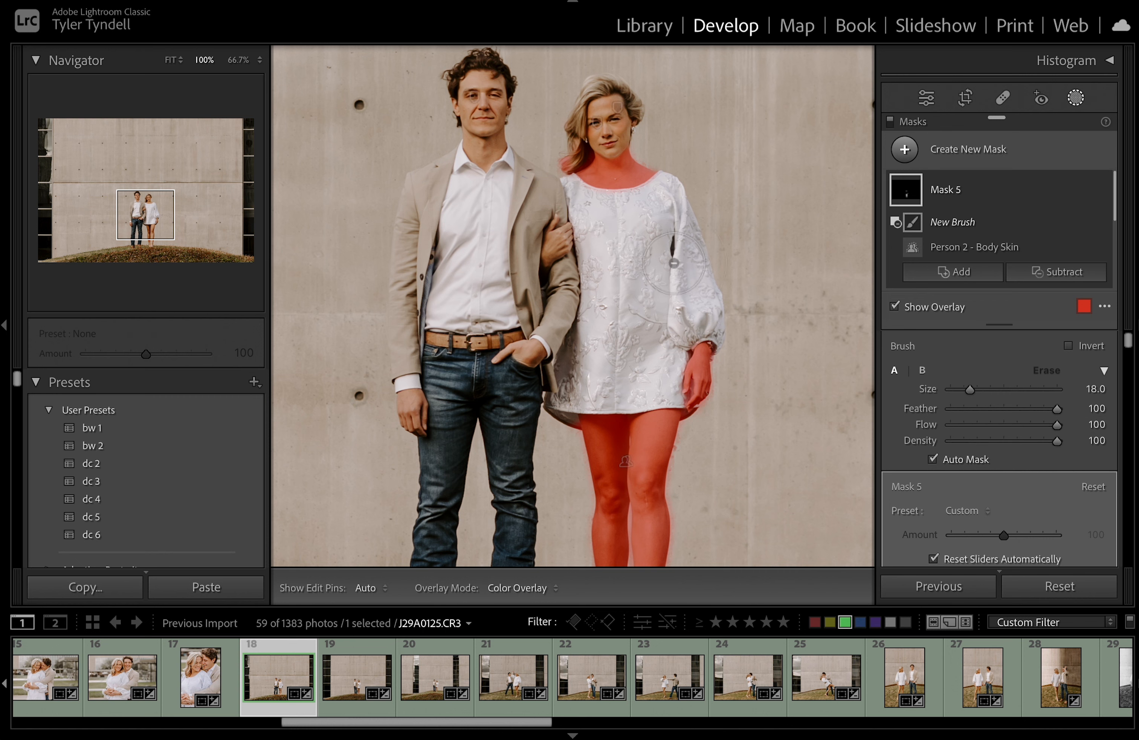
{"action": "mouse_move", "coordinate": [597, 175]}
{"action": "left_mouse_down"}
{"action": "mouse_move", "coordinate": [634, 185]}
{"action": "mouse_move", "coordinate": [605, 189]}
{"action": "mouse_move", "coordinate": [636, 192]}
{"action": "mouse_move", "coordinate": [565, 176]}
{"action": "left_mouse_up"}
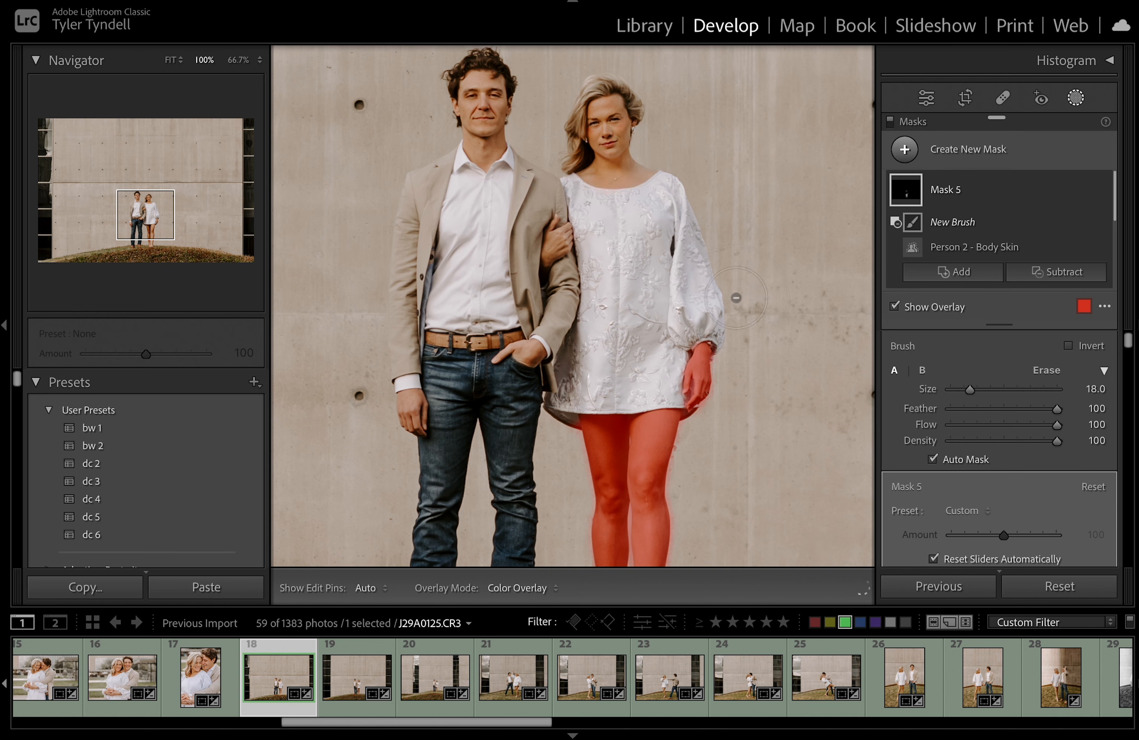
{"action": "key", "text": "bracketleft"}
{"action": "mouse_move", "coordinate": [701, 379]}
{"action": "left_mouse_down"}
{"action": "mouse_move", "coordinate": [696, 396]}
{"action": "mouse_move", "coordinate": [678, 384]}
{"action": "mouse_move", "coordinate": [677, 356]}
{"action": "mouse_move", "coordinate": [701, 381]}
{"action": "left_mouse_up"}
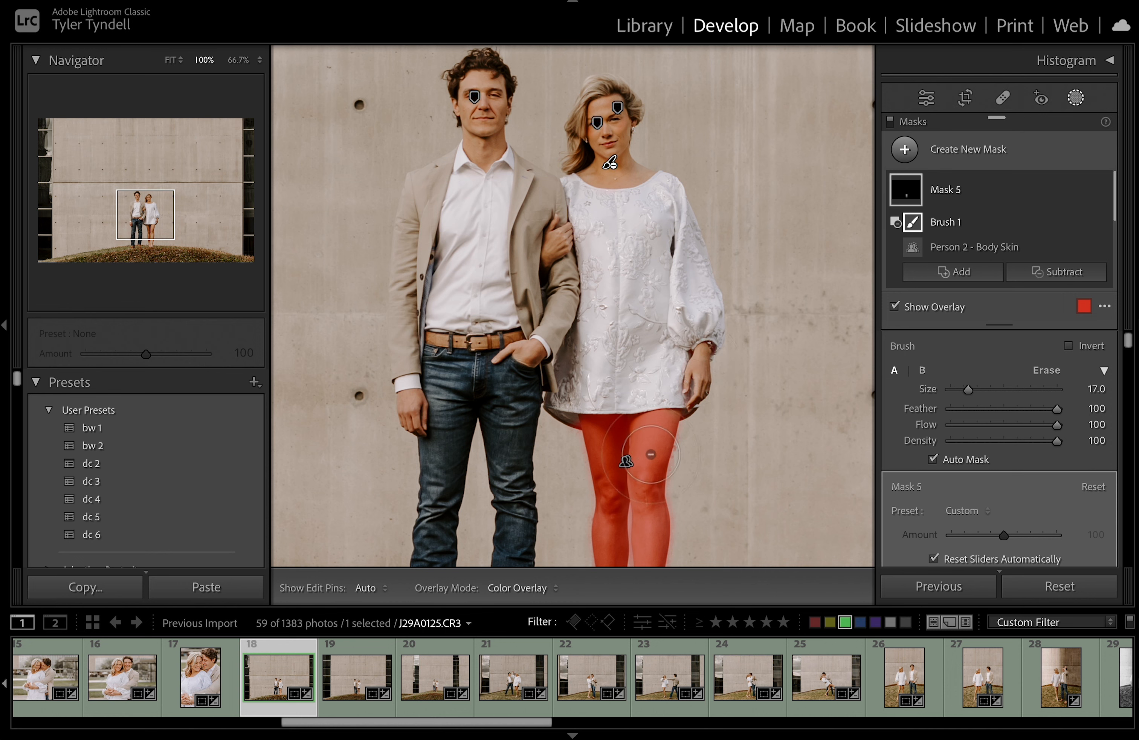
{"action": "key", "text": "bracketright"}
Erase the mask from the woman's right-side thigh, leaving only her other leg
{"action": "left_click_drag", "start_coordinate": [130, 232], "coordinate": [129, 247]}
{"action": "scroll", "coordinate": [602, 281], "scroll_direction": "down", "scroll_amount": 7}
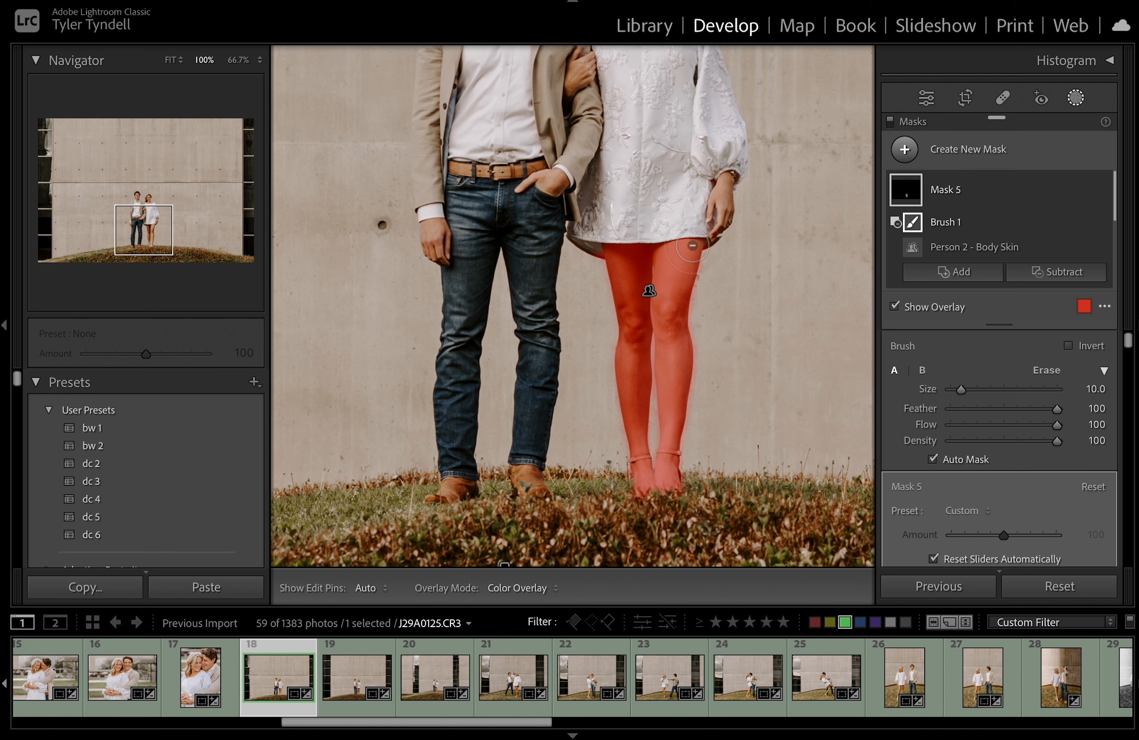
{"action": "mouse_move", "coordinate": [681, 247]}
{"action": "left_mouse_down"}
{"action": "mouse_move", "coordinate": [677, 304]}
{"action": "mouse_move", "coordinate": [663, 248]}
{"action": "mouse_move", "coordinate": [675, 366]}
{"action": "mouse_move", "coordinate": [688, 340]}
{"action": "mouse_move", "coordinate": [673, 473]}
{"action": "mouse_move", "coordinate": [659, 454]}
{"action": "mouse_move", "coordinate": [671, 361]}
{"action": "left_mouse_up"}
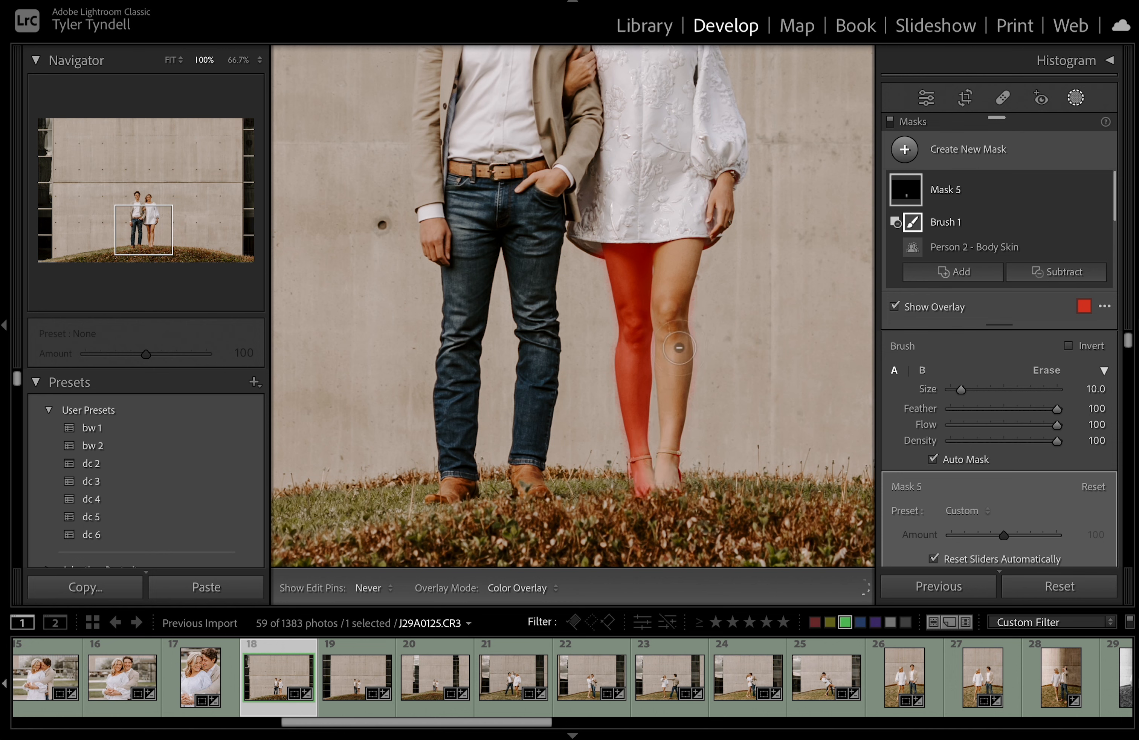
{"action": "scroll", "coordinate": [700, 245], "scroll_direction": "down", "scroll_amount": 4}
{"action": "key", "text": "h"}
{"action": "scroll", "coordinate": [585, 261], "scroll_direction": "down", "scroll_amount": 4}
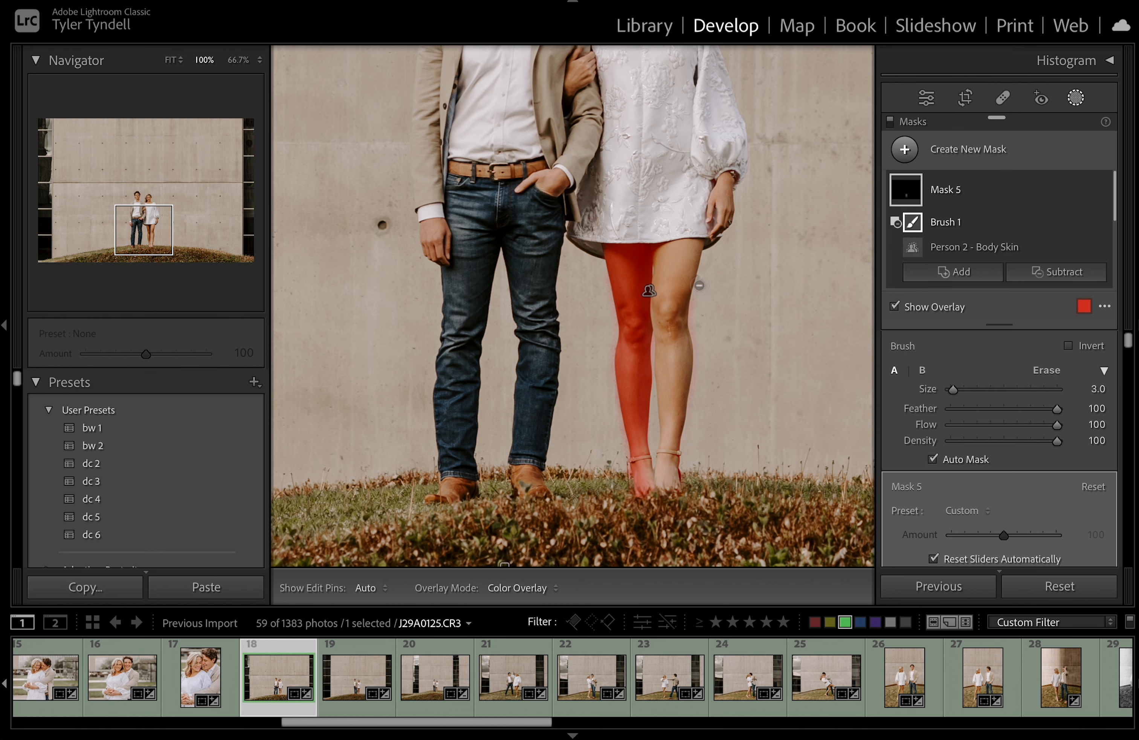
{"action": "scroll", "coordinate": [1015, 482], "scroll_direction": "down", "scroll_amount": 1}
{"action": "scroll", "coordinate": [1015, 483], "scroll_direction": "down", "scroll_amount": 3}
{"action": "scroll", "coordinate": [1009, 442], "scroll_direction": "up", "scroll_amount": 1}
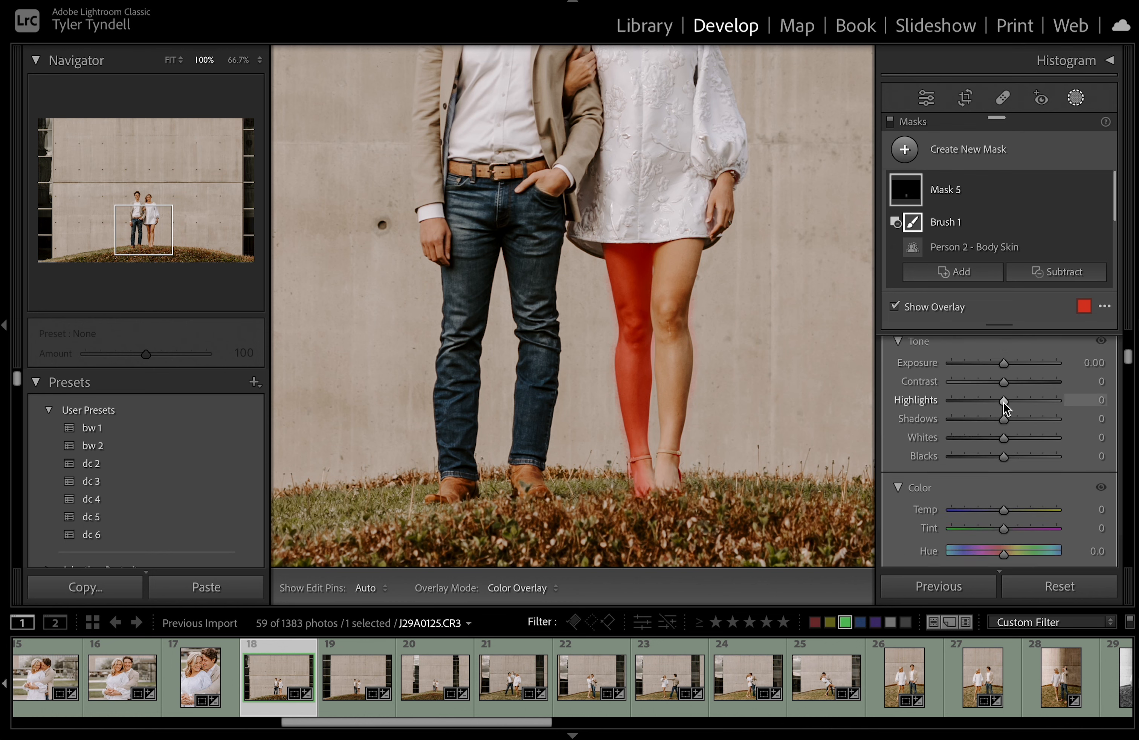
Set the leg mask's Exposure to +0.89, close Masking, and fit the whole photo in view
{"action": "left_click_drag", "start_coordinate": [1009, 370], "coordinate": [1018, 368]}
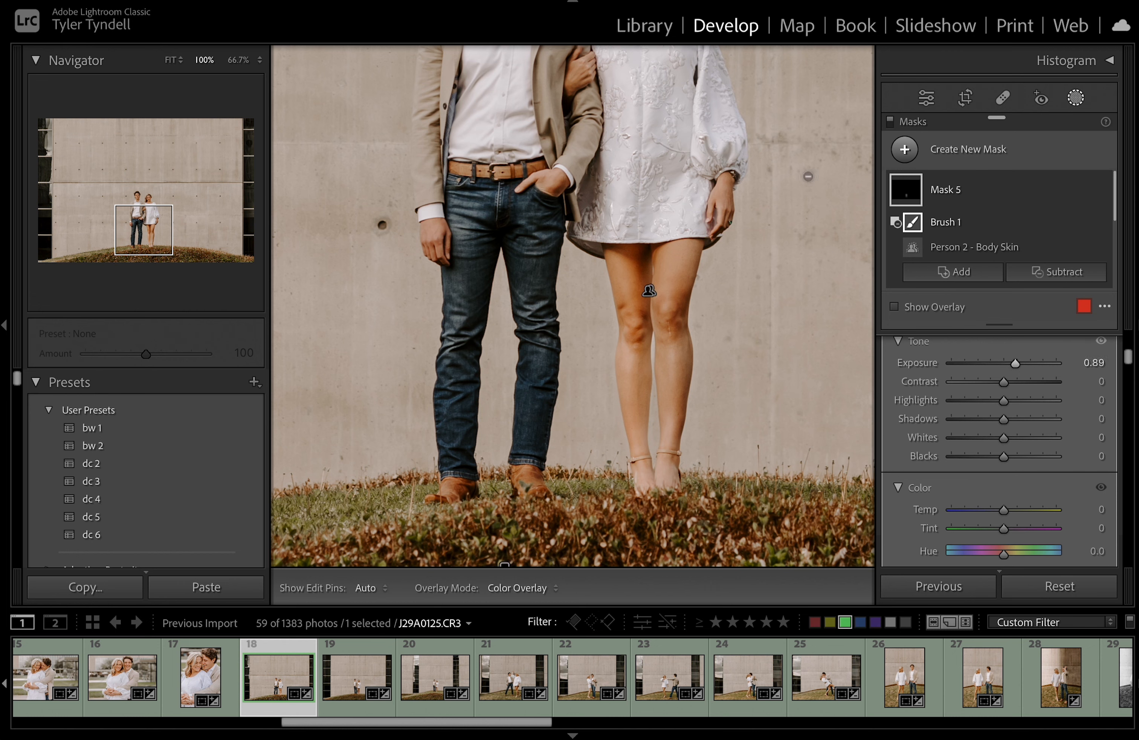
{"action": "key", "text": "ctrl+0"}
{"action": "left_click", "coordinate": [1076, 226]}
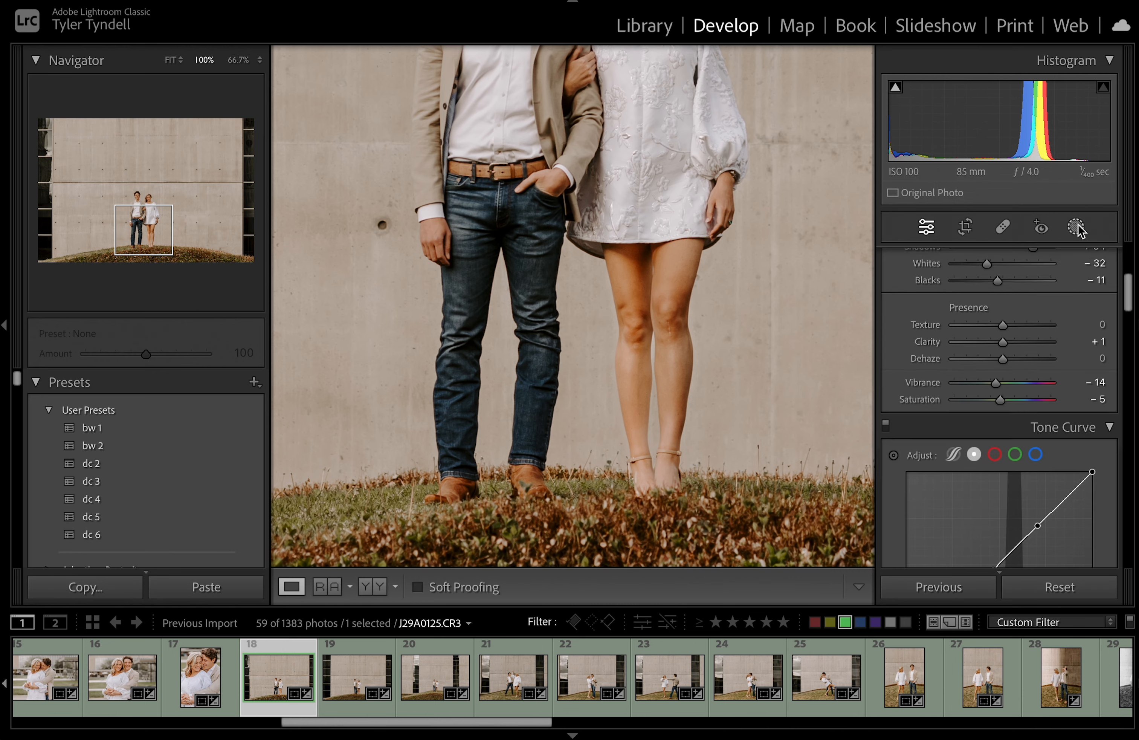
{"action": "key", "text": "ctrl+0"}
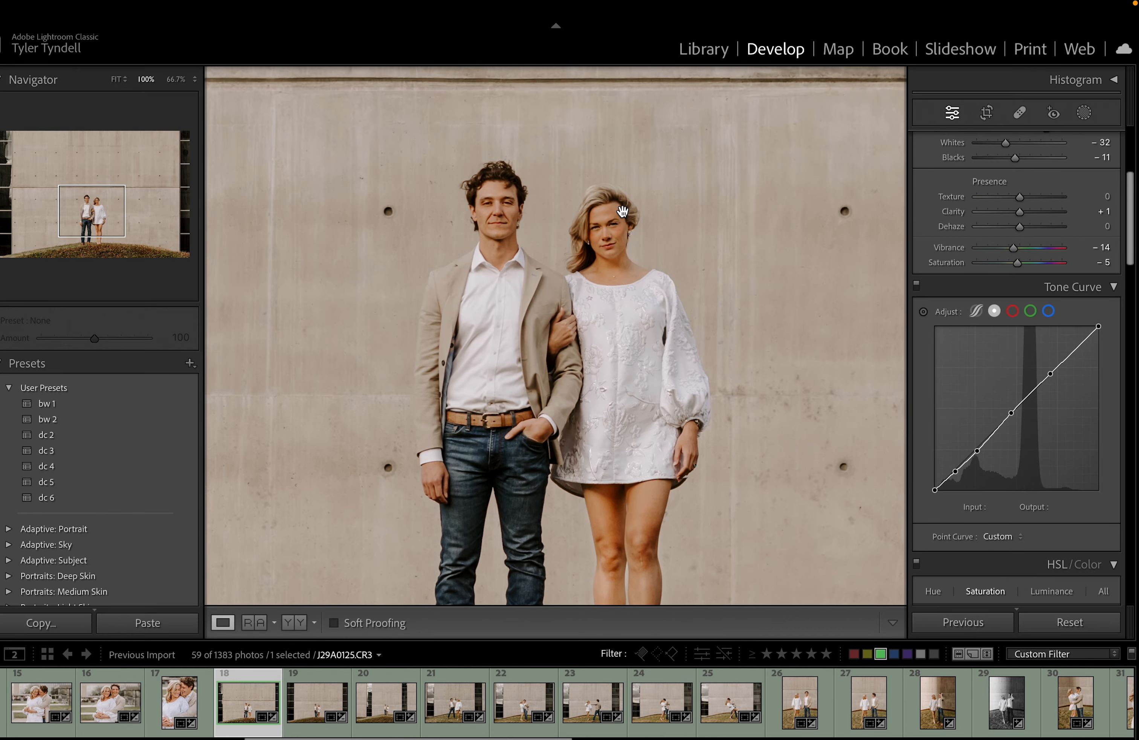
{"action": "key", "text": "ctrl+0"}
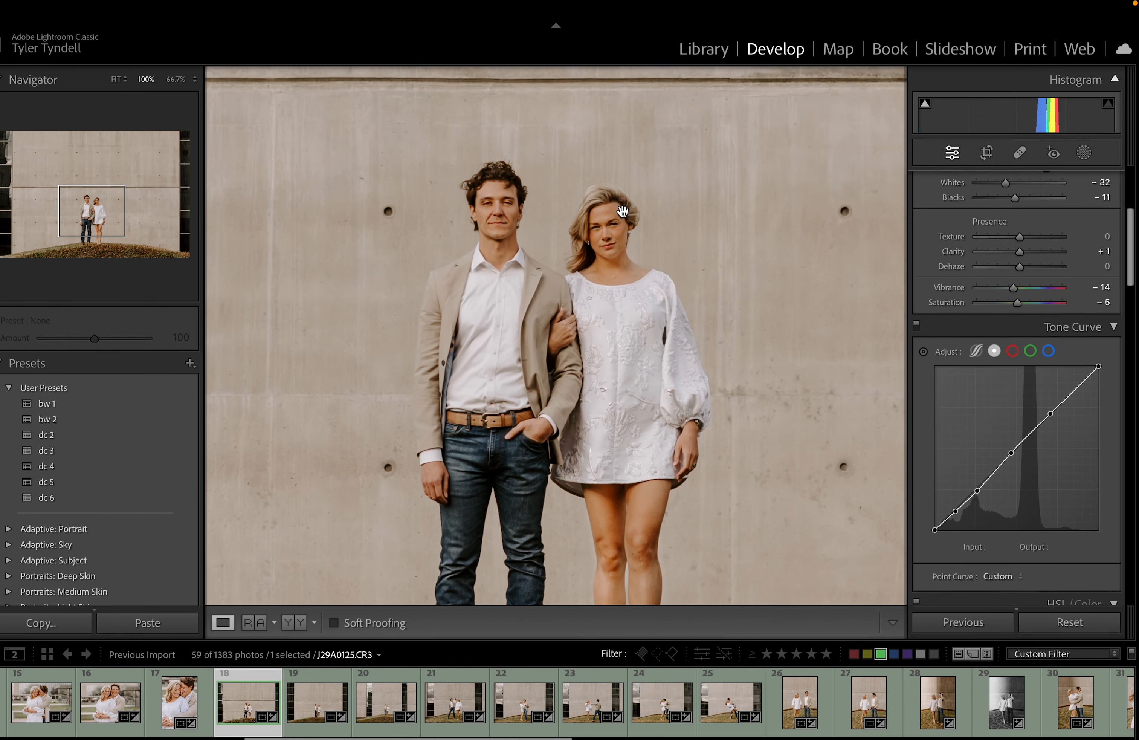
{"action": "left_click_drag", "start_coordinate": [622, 211], "coordinate": [615, 249]}
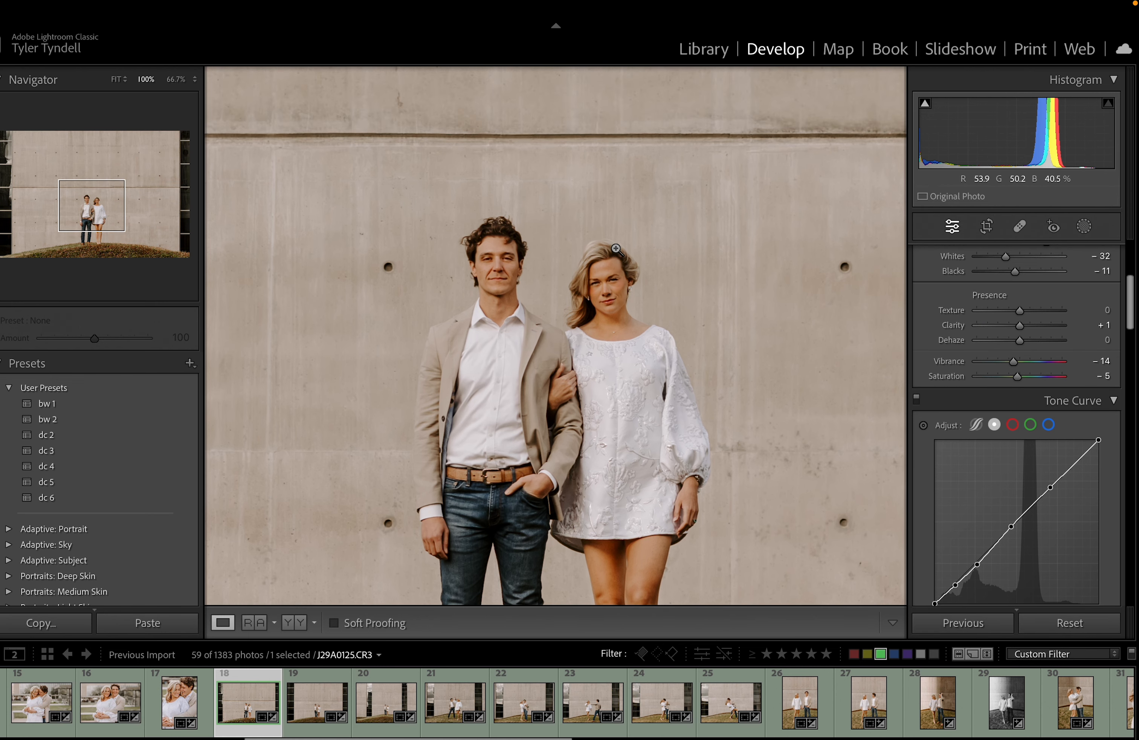
{"action": "left_click", "coordinate": [615, 249]}
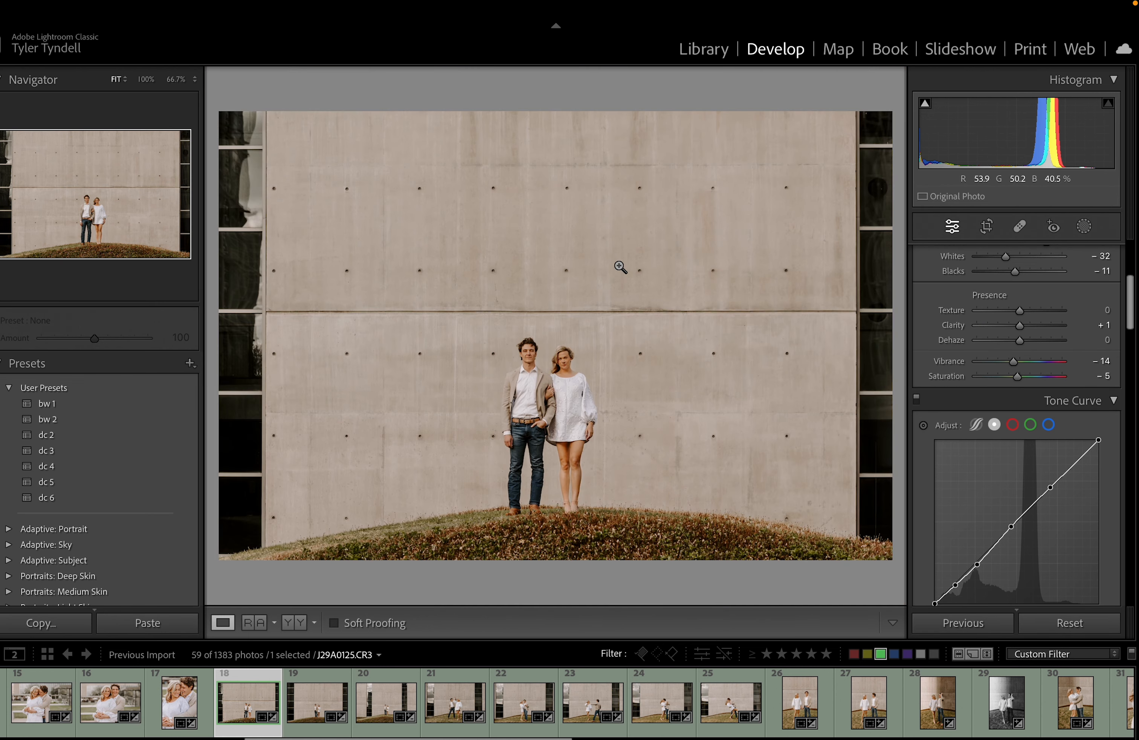
Reopen Masking, zoom to 100% on the legs, and toggle the mask off and on to compare
{"action": "left_click", "coordinate": [1083, 234]}
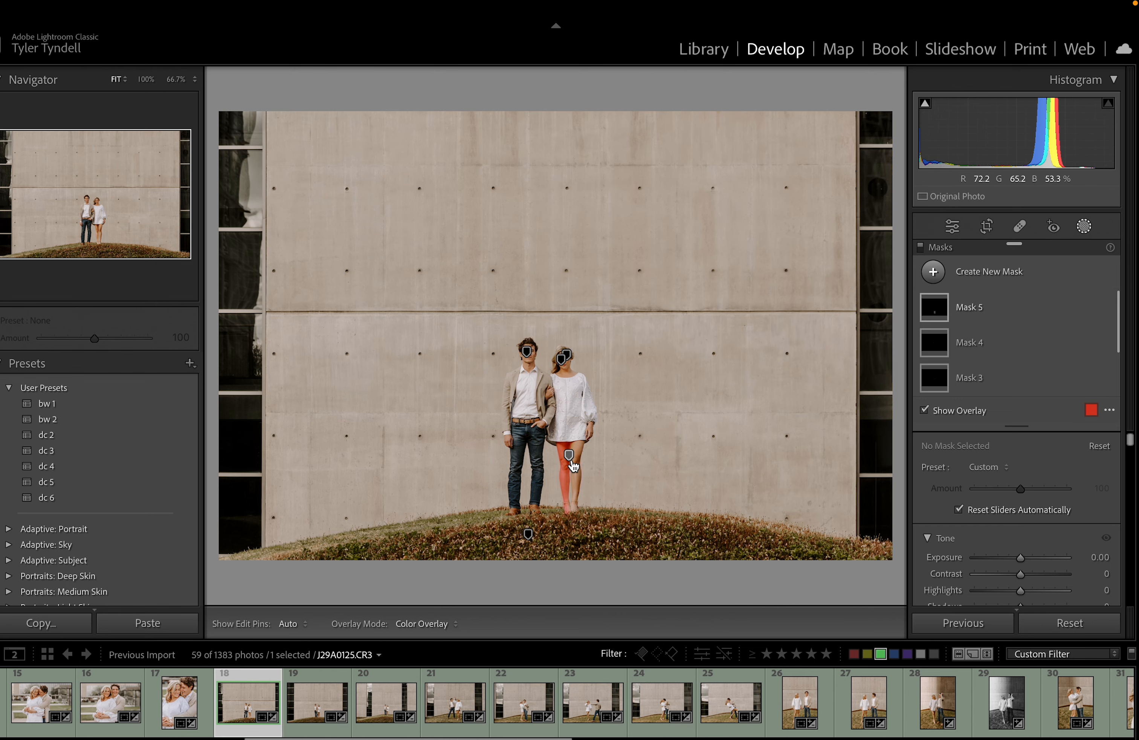
{"action": "left_click", "coordinate": [545, 394]}
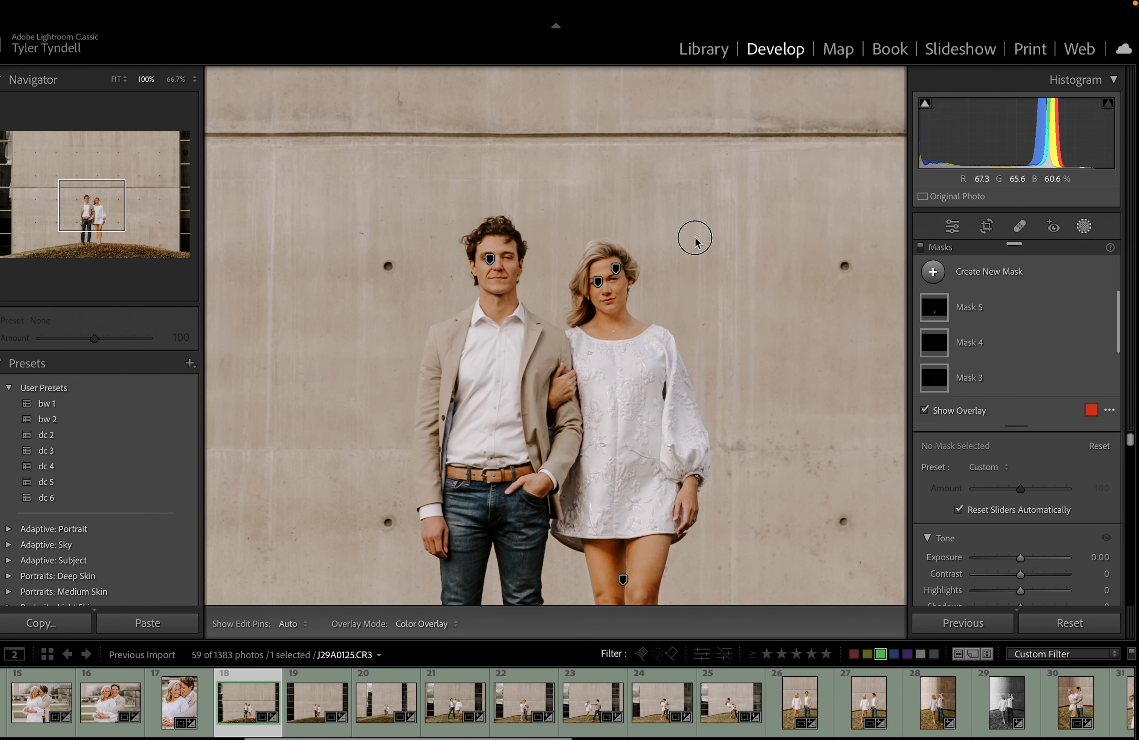
{"action": "left_click_drag", "start_coordinate": [96, 206], "coordinate": [98, 231]}
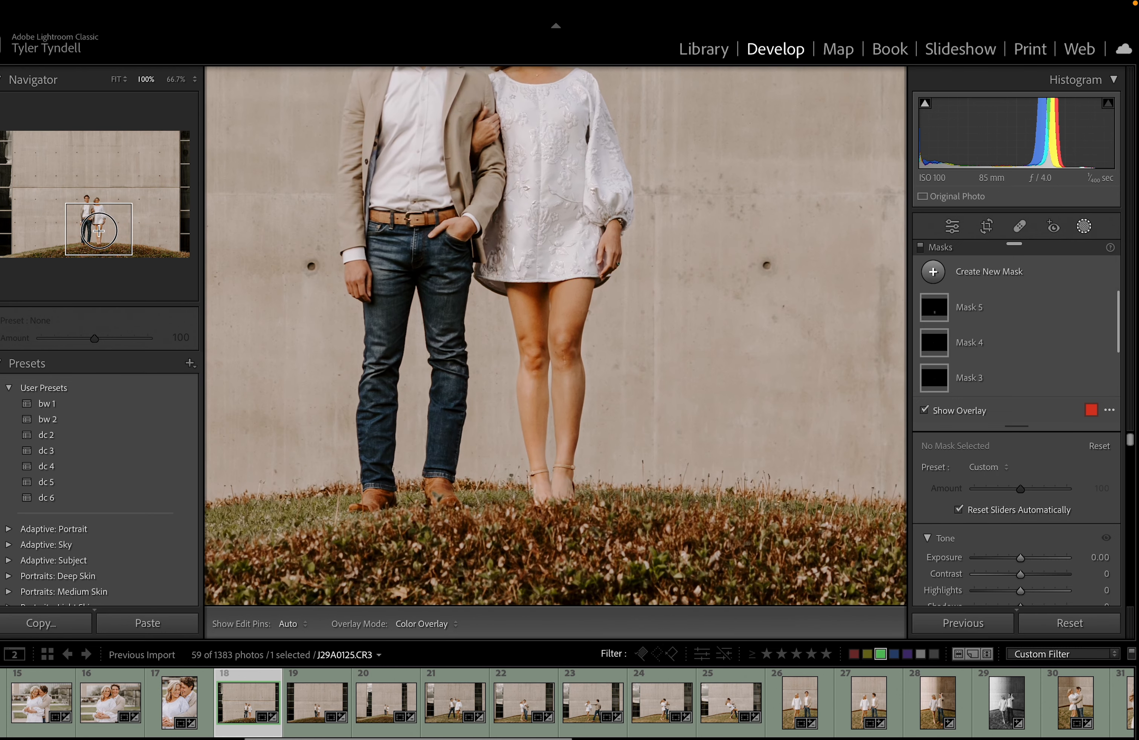
{"action": "left_click", "coordinate": [920, 248]}
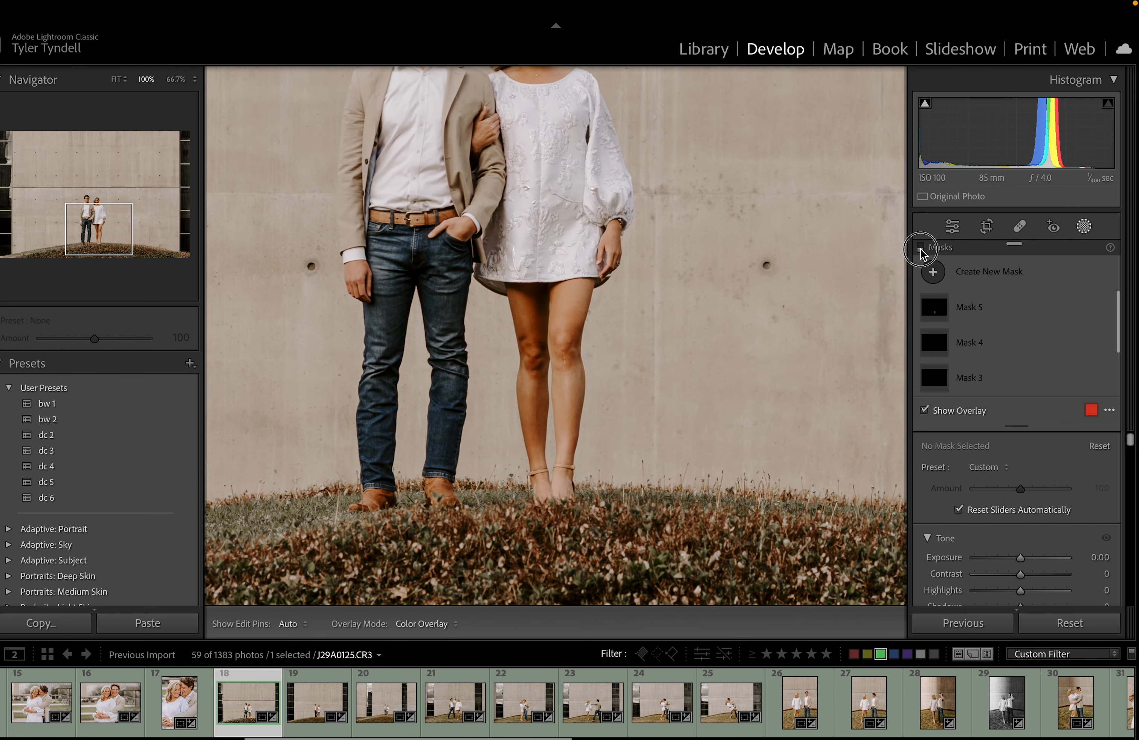
{"action": "left_click", "coordinate": [920, 248]}
{"action": "left_click", "coordinate": [920, 248]}
{"action": "left_click", "coordinate": [920, 249]}
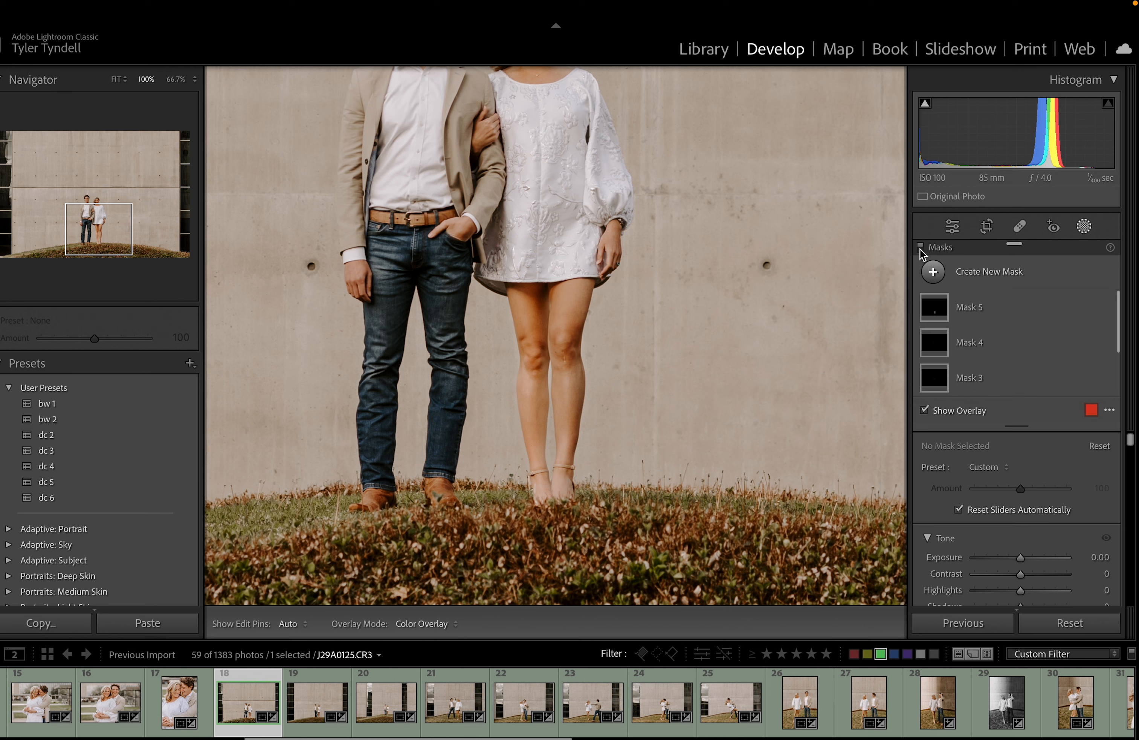
Select the leg skin mask and slightly lower its Saturation
{"action": "left_click", "coordinate": [547, 327]}
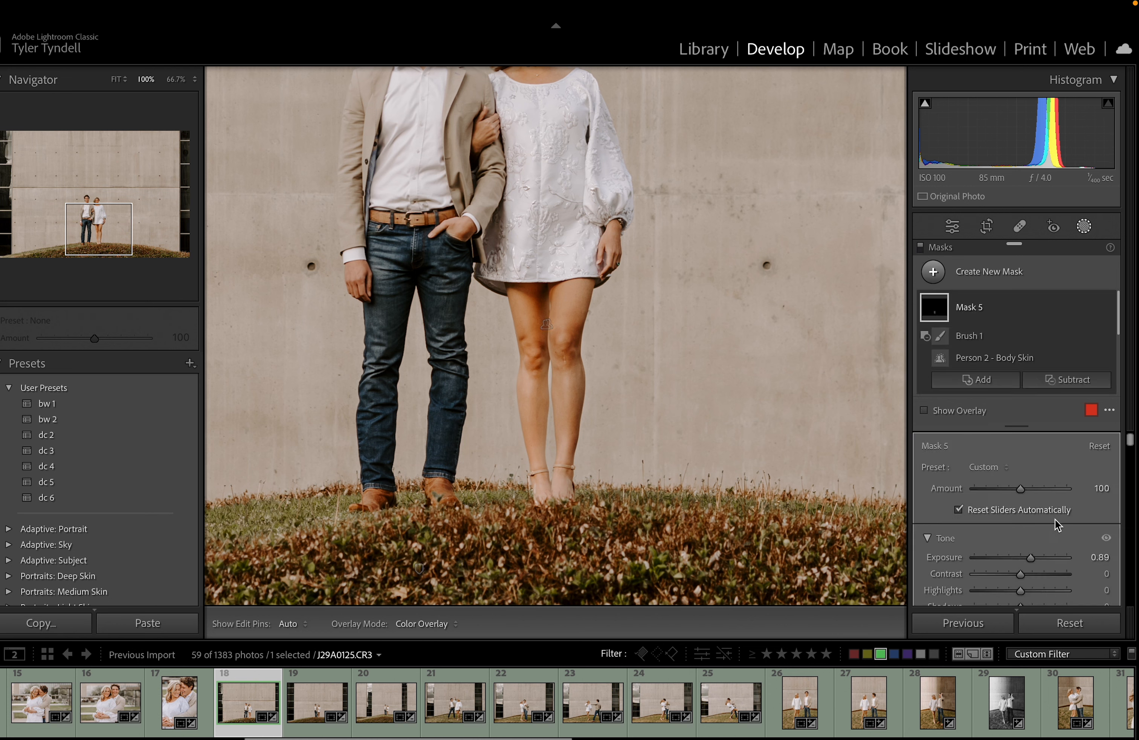
{"action": "scroll", "coordinate": [1057, 519], "scroll_direction": "down", "scroll_amount": 1}
{"action": "scroll", "coordinate": [1052, 520], "scroll_direction": "down", "scroll_amount": 5}
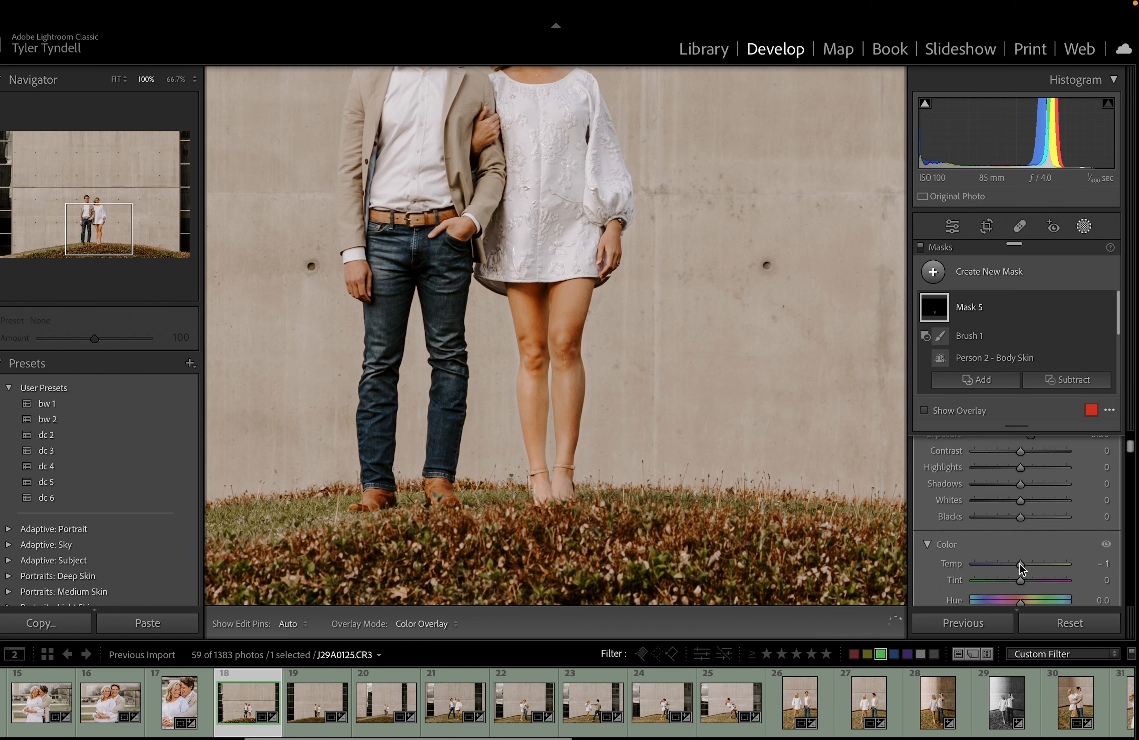
{"action": "scroll", "coordinate": [1020, 564], "scroll_direction": "down", "scroll_amount": 4}
{"action": "scroll", "coordinate": [1023, 560], "scroll_direction": "down", "scroll_amount": 3}
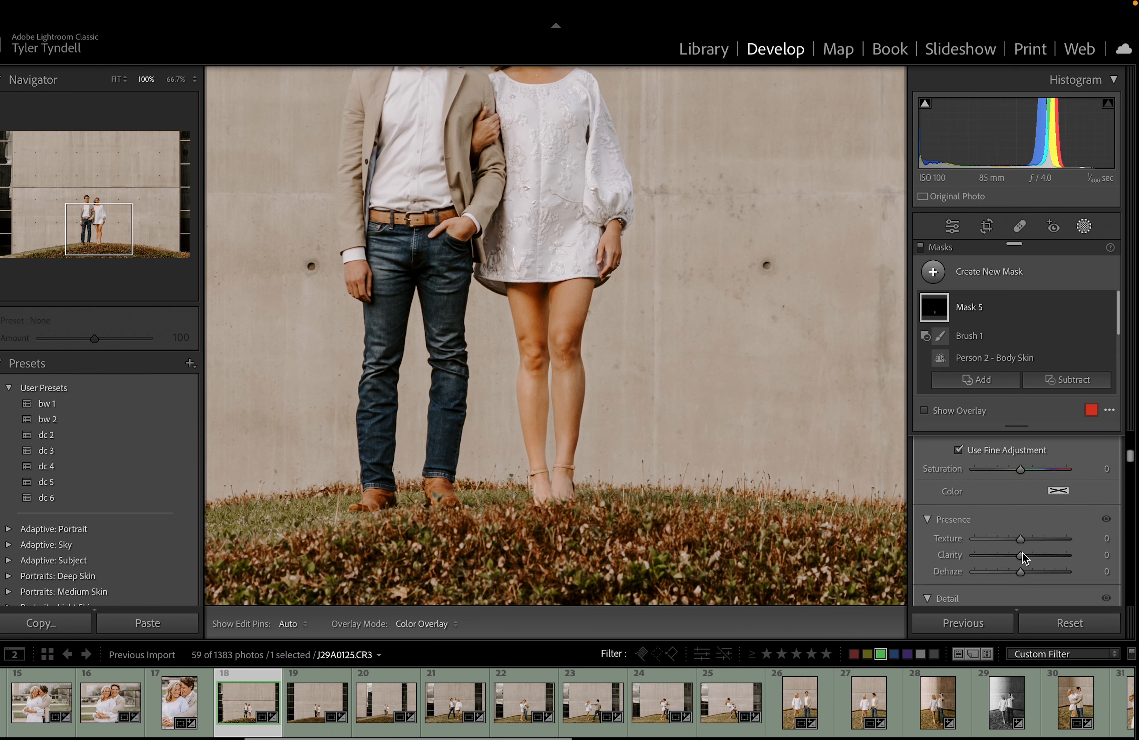
{"action": "left_click_drag", "start_coordinate": [1019, 469], "coordinate": [1018, 474]}
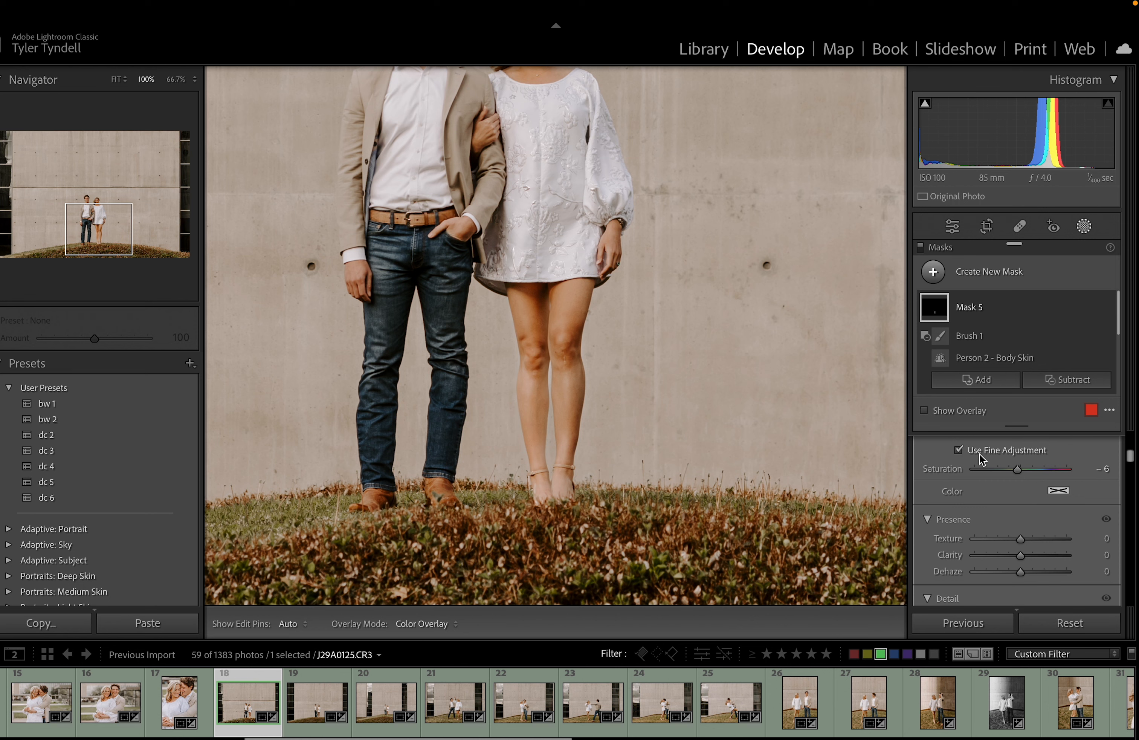
Compare the mask off and on again, fit the whole photo, and close Masking
{"action": "left_click", "coordinate": [922, 248]}
{"action": "left_click", "coordinate": [921, 248]}
{"action": "left_click", "coordinate": [921, 247]}
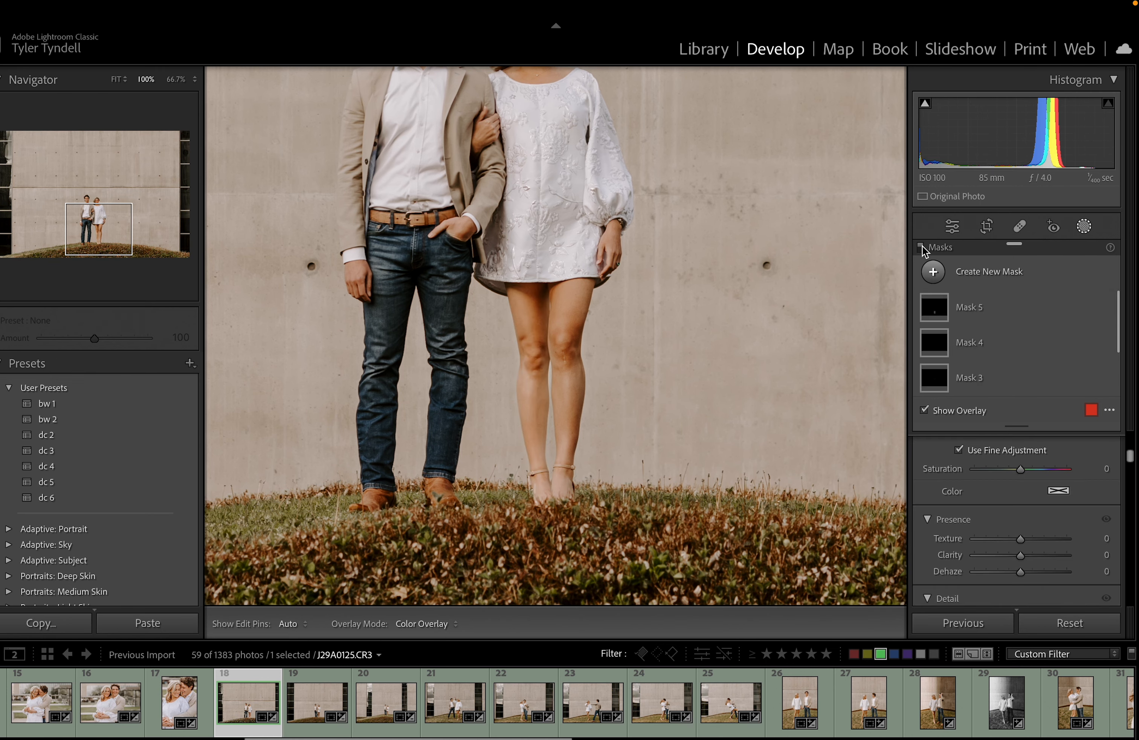
{"action": "left_click", "coordinate": [720, 186]}
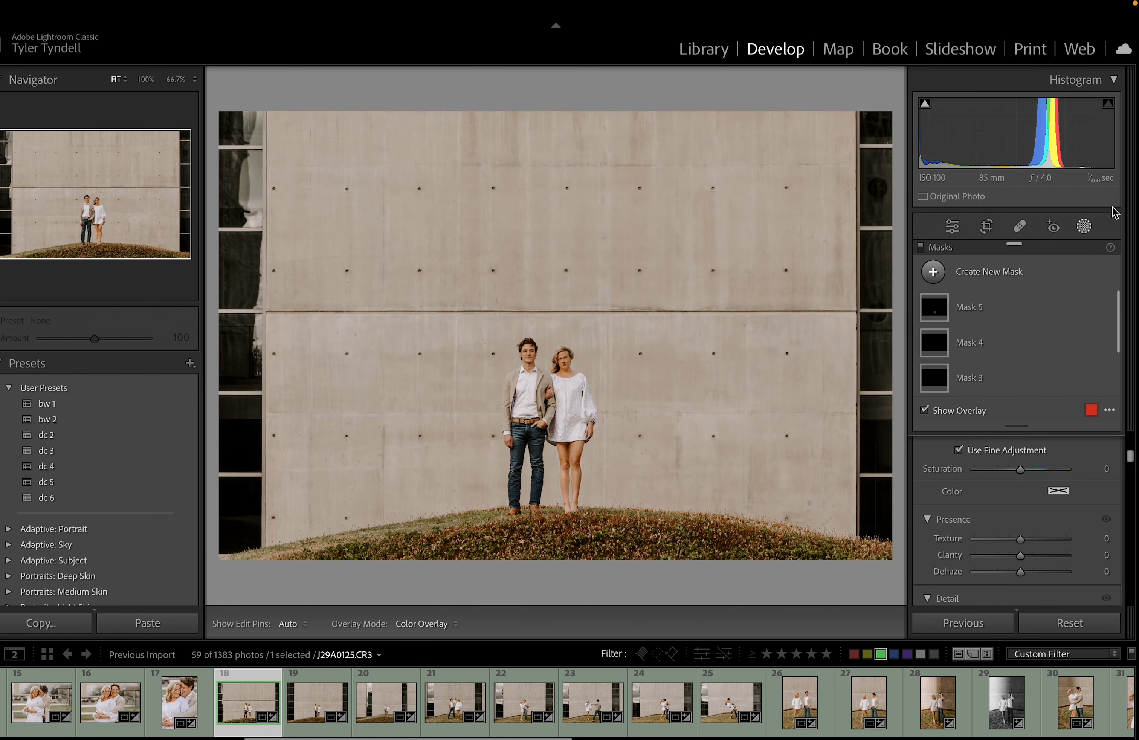
{"action": "left_click", "coordinate": [1086, 227]}
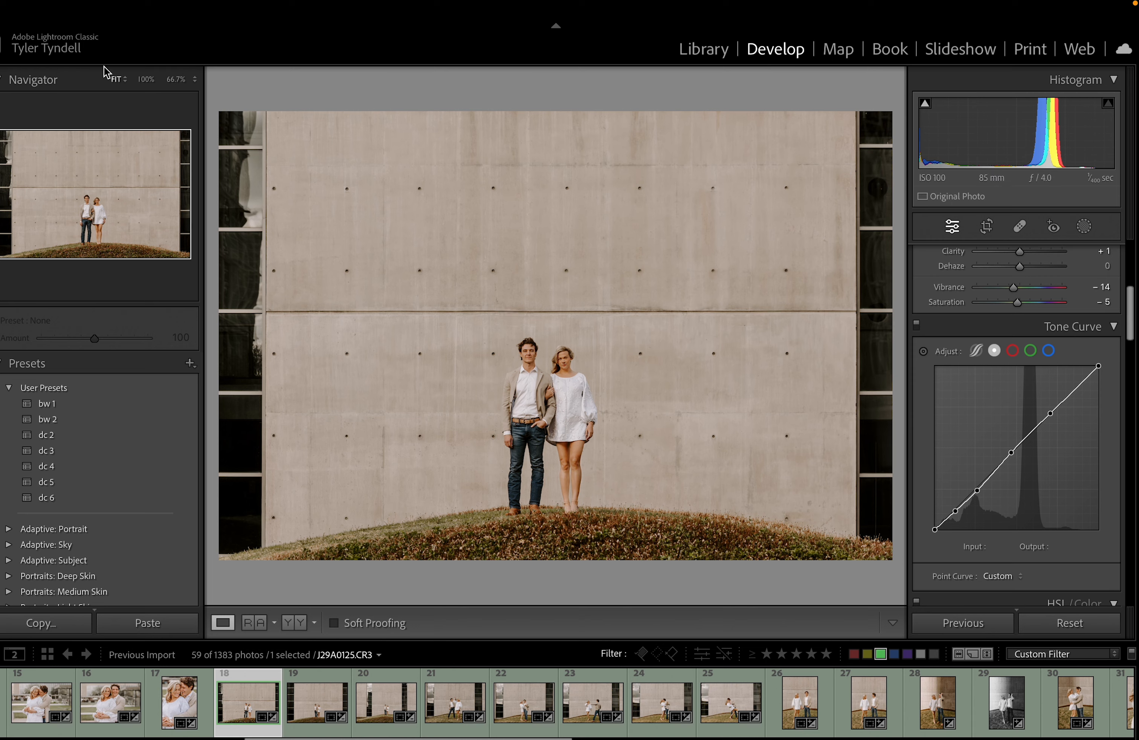
{"action": "mouse_move", "coordinate": [98, 2]}
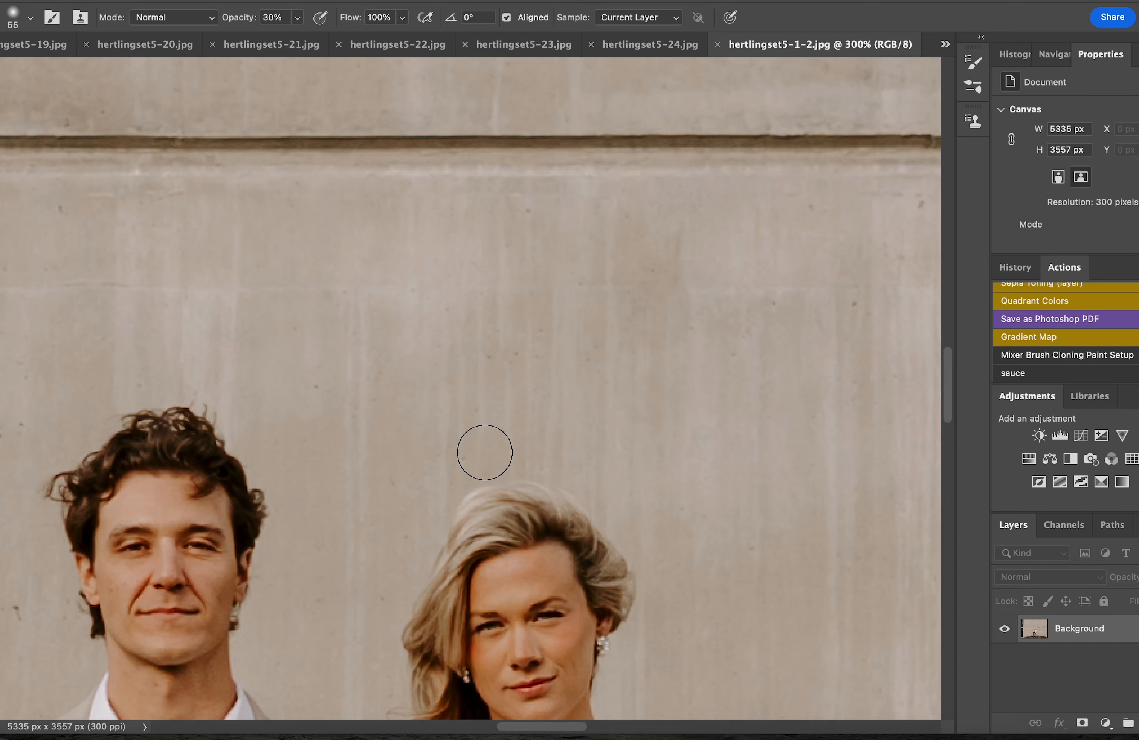
Lasso the scar on the woman's right knee, content-aware fill it, and deselect
{"action": "scroll", "coordinate": [484, 453], "scroll_direction": "down", "scroll_amount": 10}
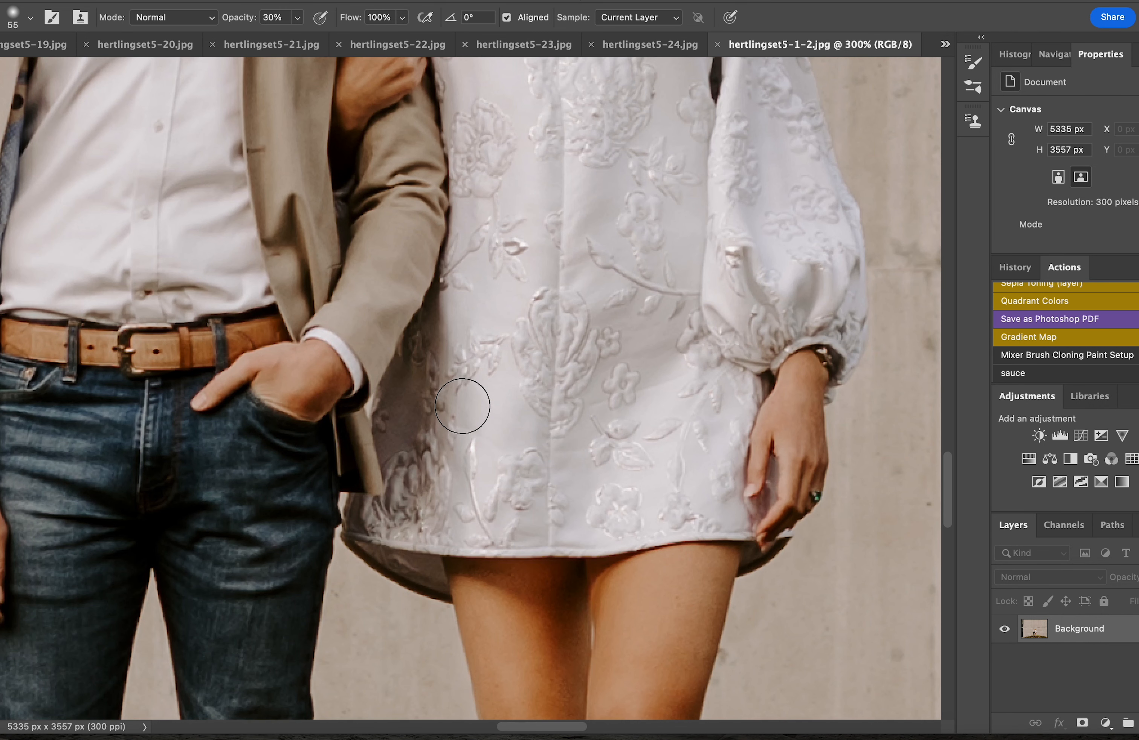
{"action": "scroll", "coordinate": [461, 404], "scroll_direction": "down", "scroll_amount": 5}
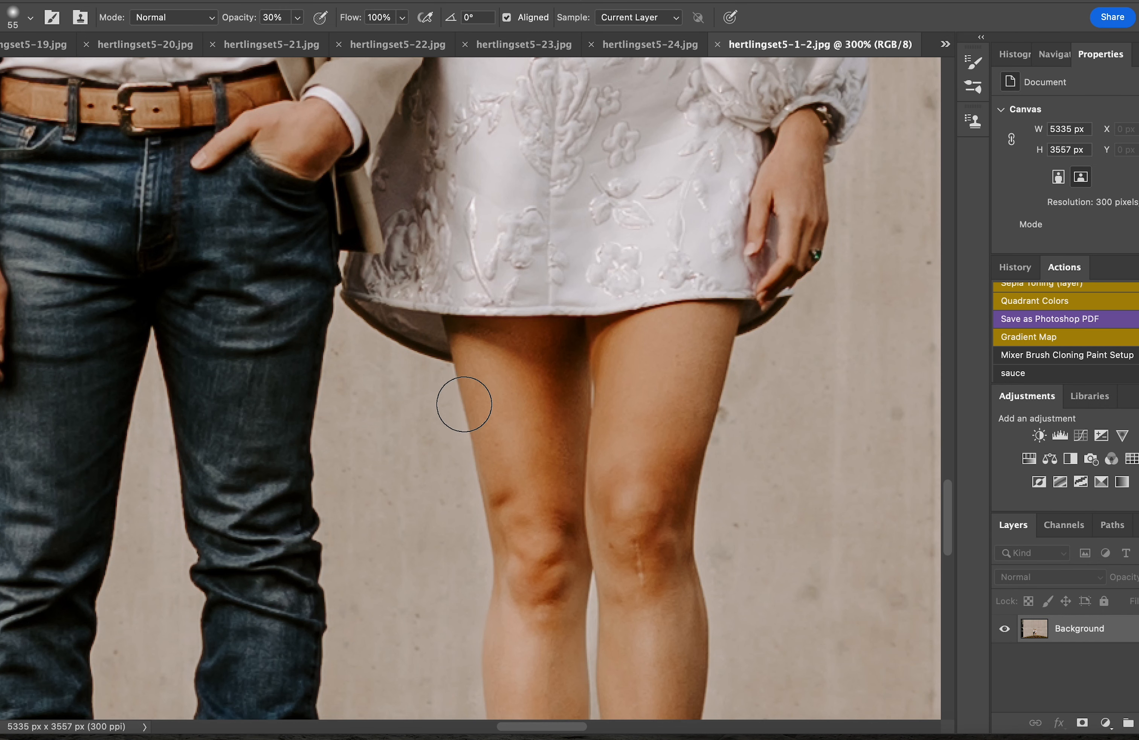
{"action": "key", "text": "l"}
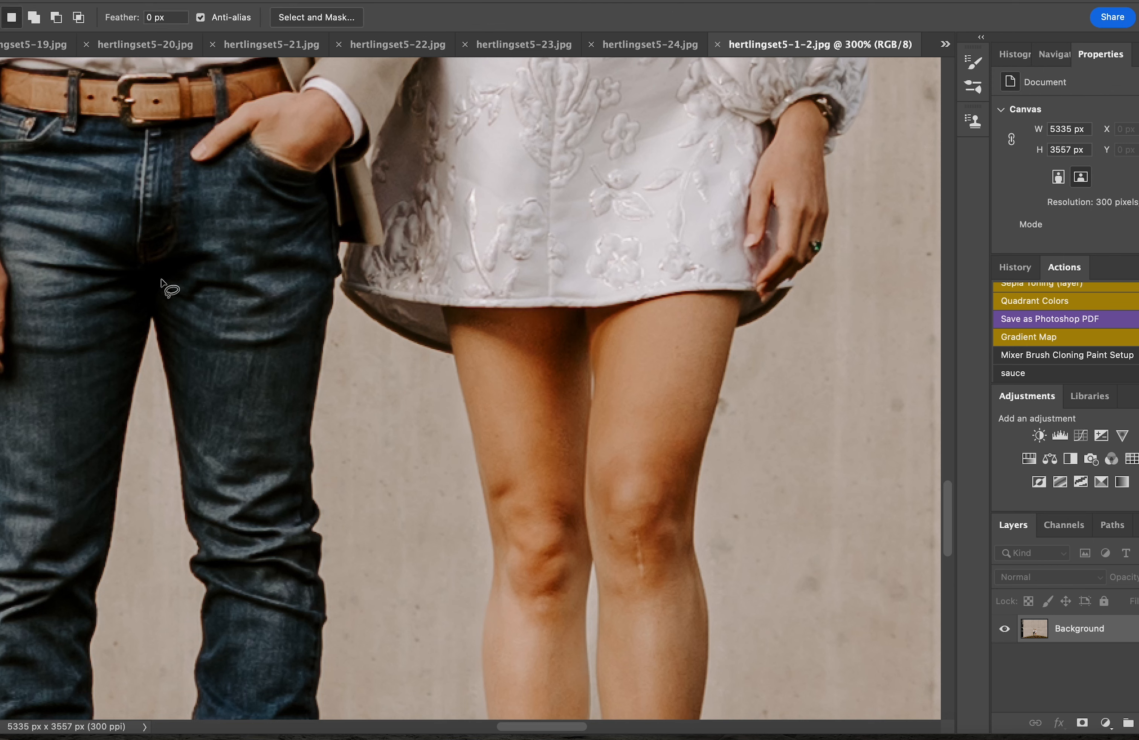
{"action": "mouse_move", "coordinate": [632, 524]}
{"action": "left_mouse_down"}
{"action": "mouse_move", "coordinate": [639, 582]}
{"action": "mouse_move", "coordinate": [652, 569]}
{"action": "left_mouse_up"}
{"action": "key", "text": "shift+BackSpace"}
{"action": "key", "text": "Return"}
{"action": "key", "text": "super+d"}
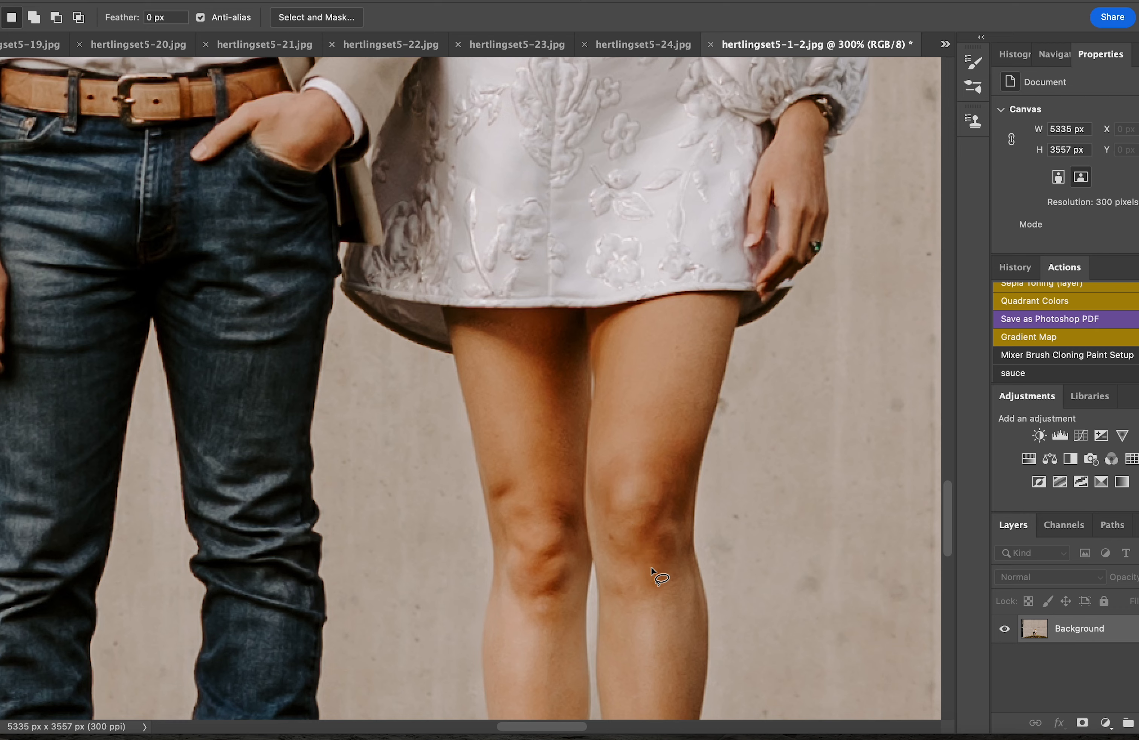
{"action": "scroll", "coordinate": [578, 496], "scroll_direction": "down", "scroll_amount": 3}
{"action": "scroll", "coordinate": [581, 496], "scroll_direction": "down", "scroll_amount": 5}
{"action": "scroll", "coordinate": [588, 495], "scroll_direction": "up", "scroll_amount": 9}
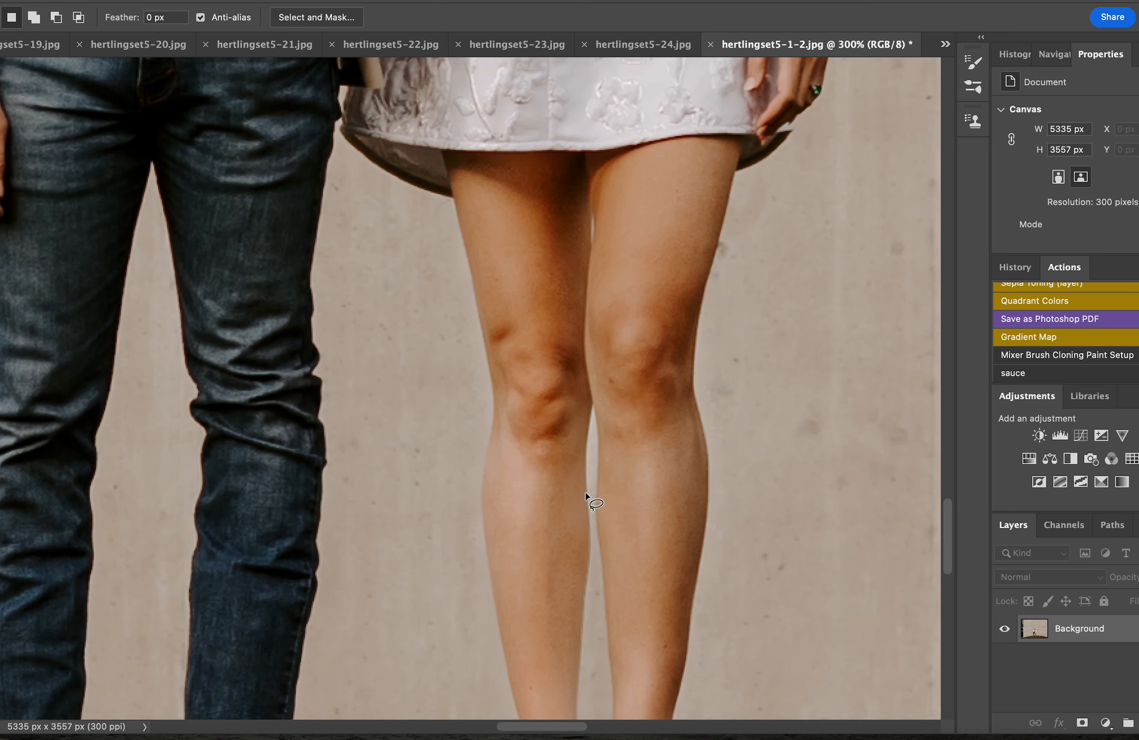
{"action": "scroll", "coordinate": [581, 488], "scroll_direction": "up", "scroll_amount": 3}
{"action": "scroll", "coordinate": [580, 482], "scroll_direction": "down", "scroll_amount": 6}
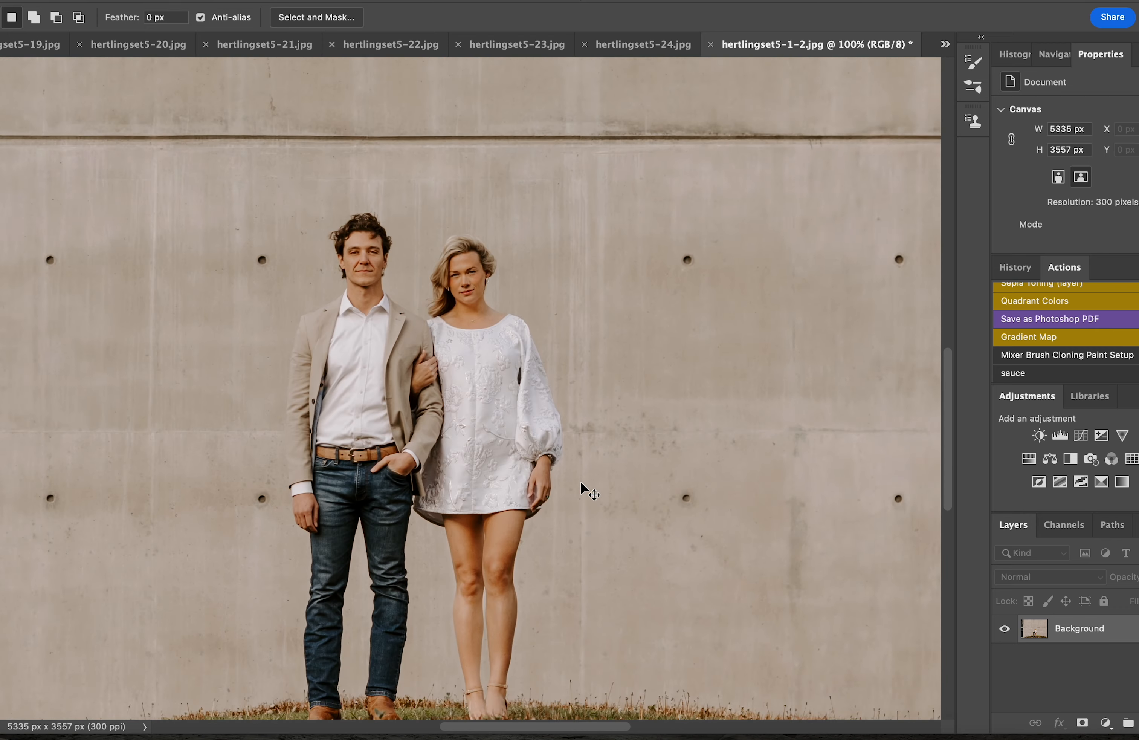
{"action": "scroll", "coordinate": [579, 481], "scroll_direction": "down", "scroll_amount": 1}
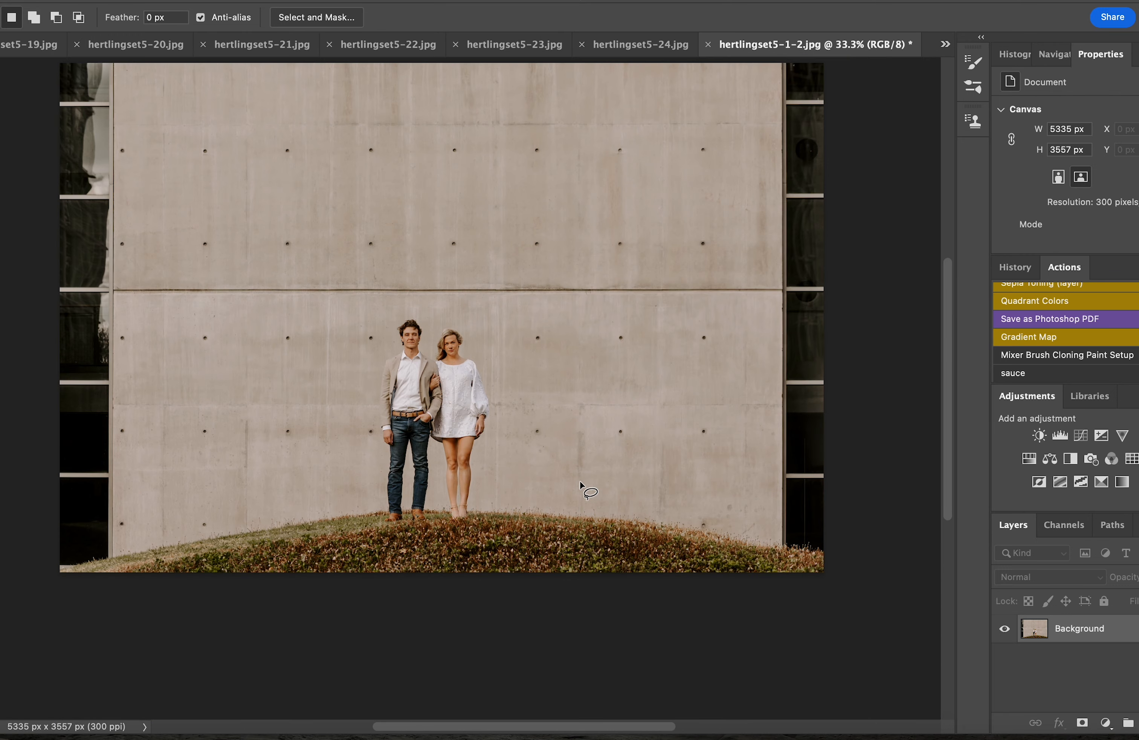
Lasso the horizontal wall seam above the couple, content-aware fill it, and deselect
{"action": "mouse_move", "coordinate": [774, 276]}
{"action": "left_mouse_down"}
{"action": "mouse_move", "coordinate": [171, 269]}
{"action": "mouse_move", "coordinate": [107, 287]}
{"action": "mouse_move", "coordinate": [120, 304]}
{"action": "mouse_move", "coordinate": [193, 311]}
{"action": "mouse_move", "coordinate": [783, 286]}
{"action": "left_mouse_up"}
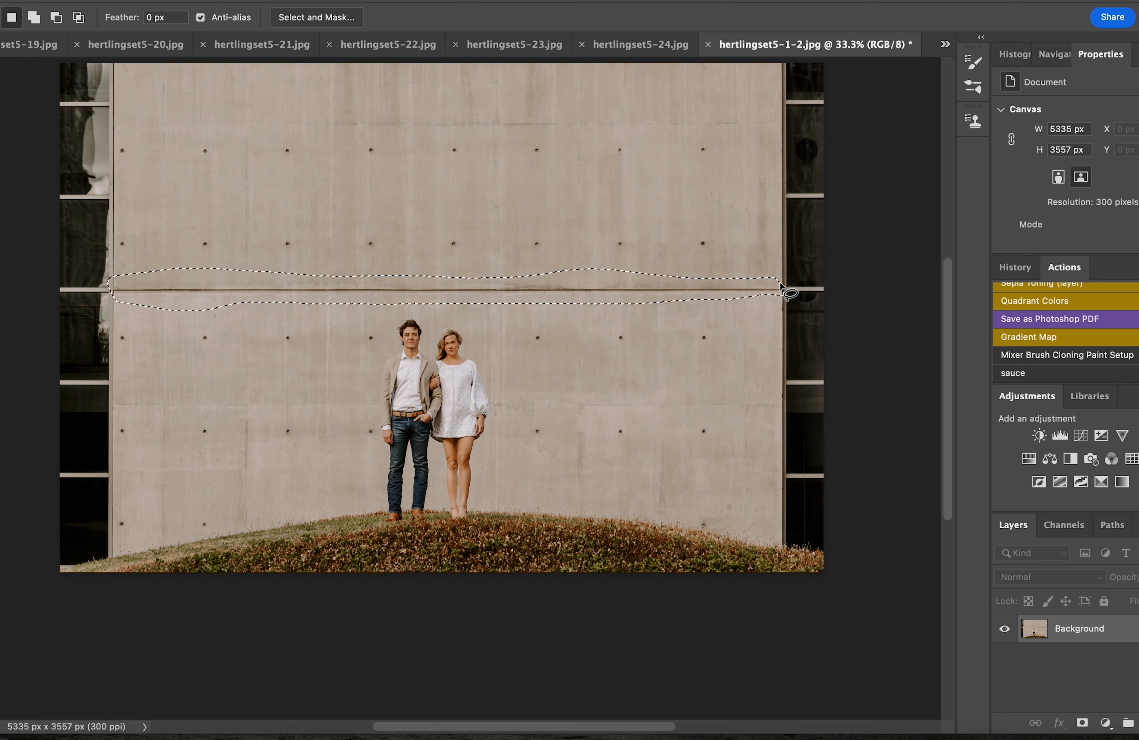
{"action": "key", "text": "shift+BackSpace"}
{"action": "key", "text": "Return"}
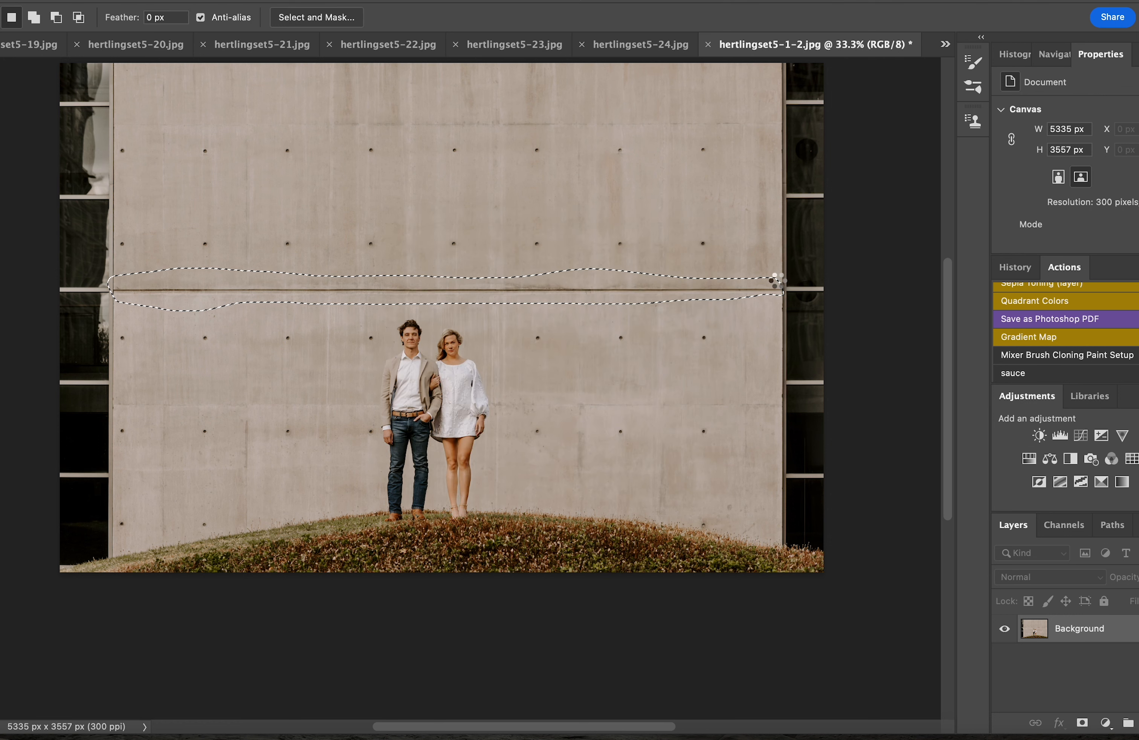
{"action": "key", "text": "ctrl+d"}
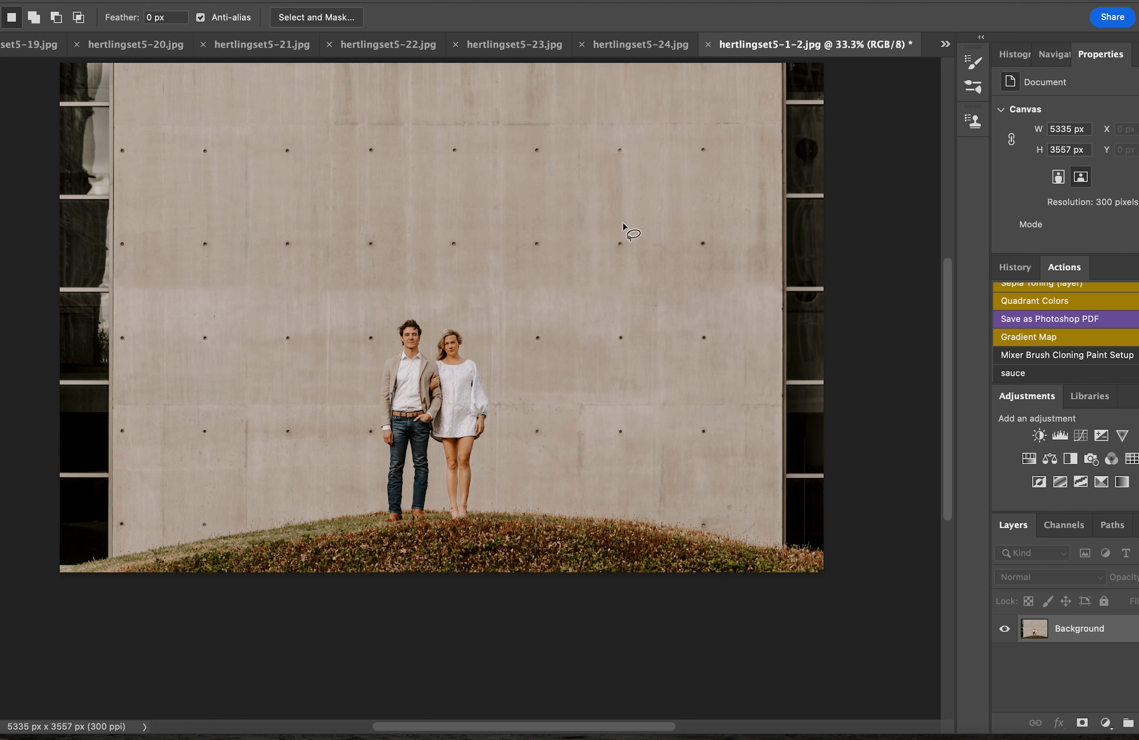
Switch to the Clone Stamp and enlarge its brush to 412 px
{"action": "key", "text": "s"}
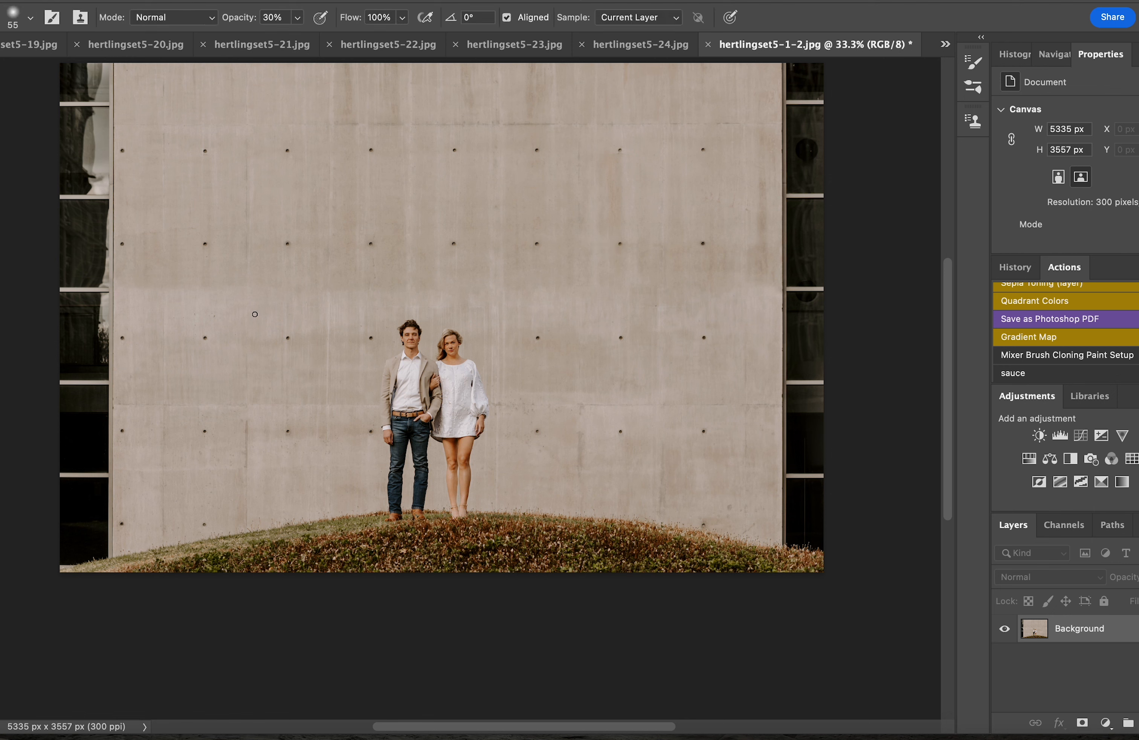
{"action": "left_click", "coordinate": [12, 17]}
{"action": "left_click_drag", "start_coordinate": [29, 70], "coordinate": [95, 71]}
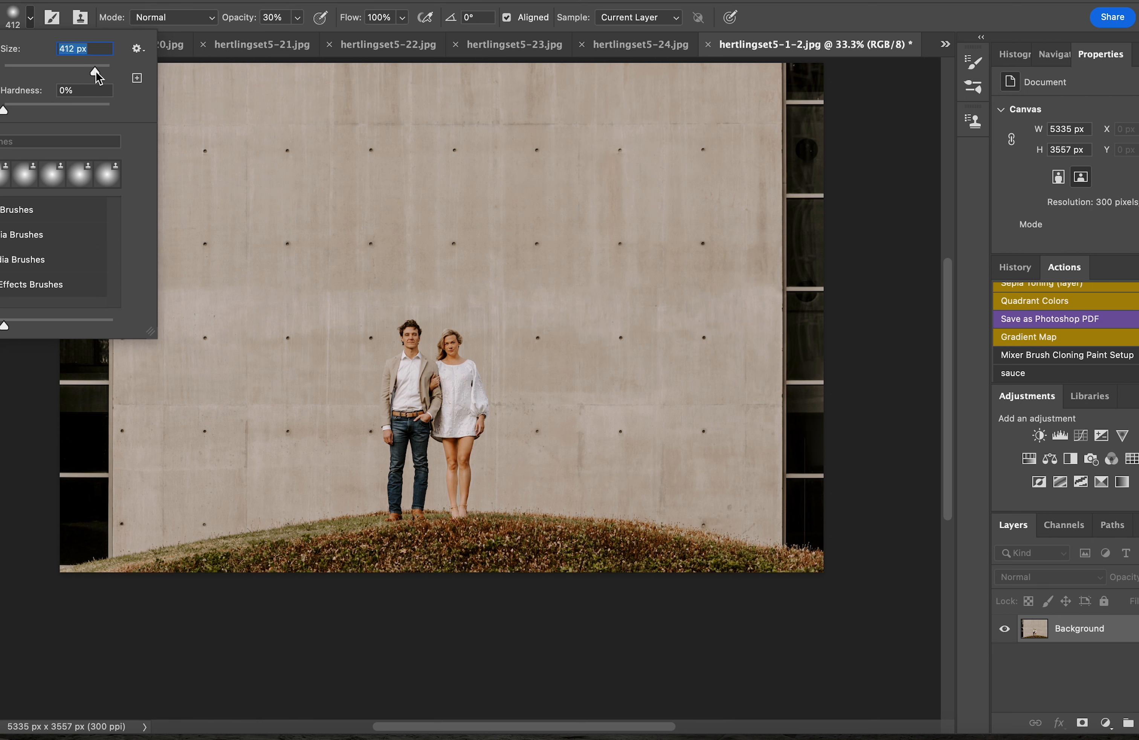
{"action": "left_click", "coordinate": [260, 276]}
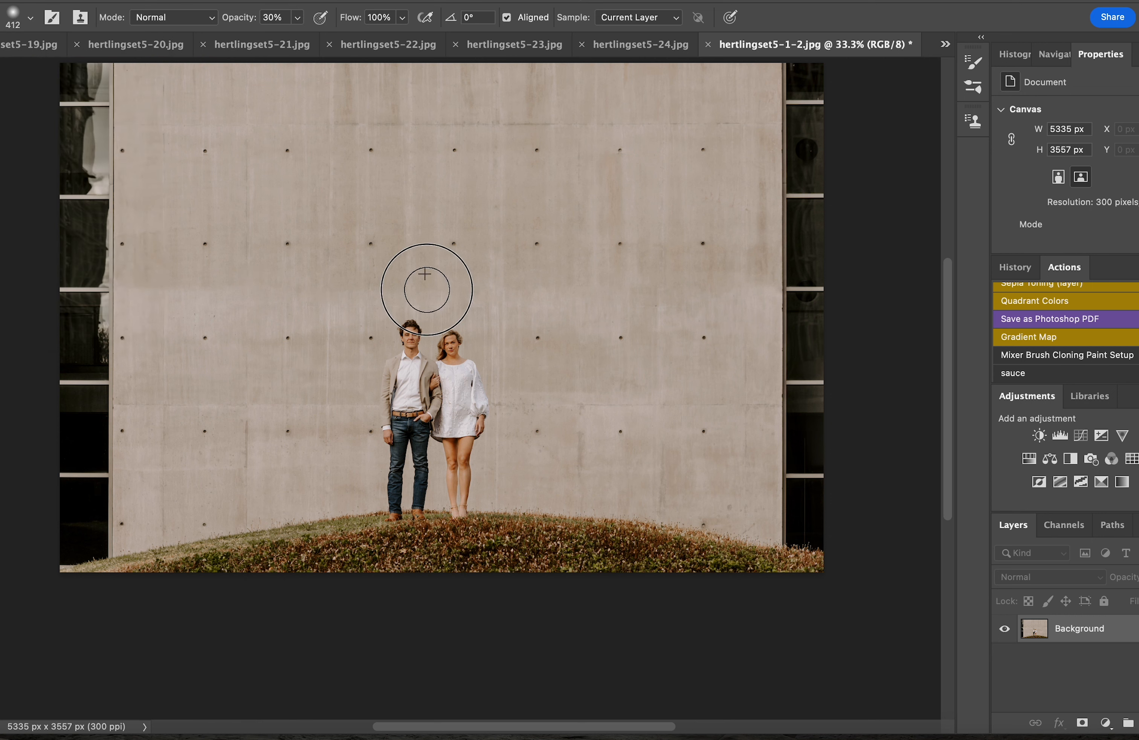
Sample clean wall areas and dab cloned concrete texture onto the wall
{"action": "left_click", "coordinate": [566, 305], "text": "alt"}
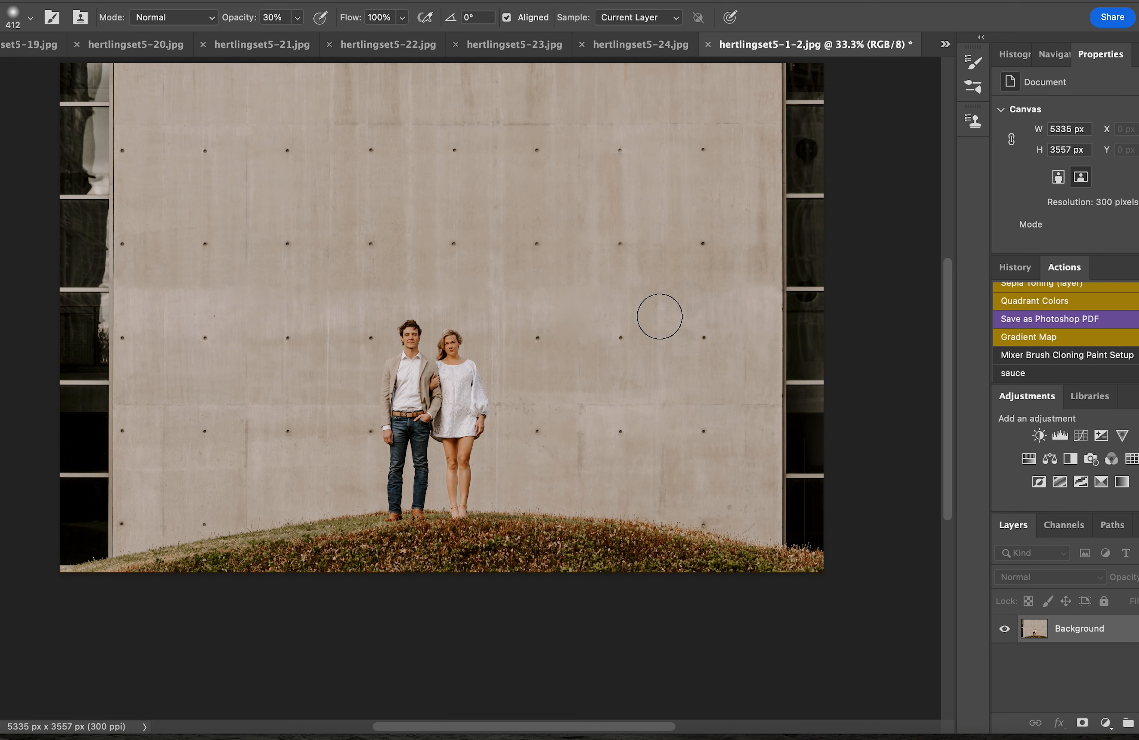
{"action": "left_click", "coordinate": [157, 278], "text": "alt"}
{"action": "left_click", "coordinate": [155, 305], "text": "alt"}
{"action": "left_click", "coordinate": [442, 192], "text": "alt"}
{"action": "left_click", "coordinate": [345, 303]}
Set the Clone Stamp opacity to 35% and enlarge the brush to 476 px
{"action": "left_click", "coordinate": [297, 17]}
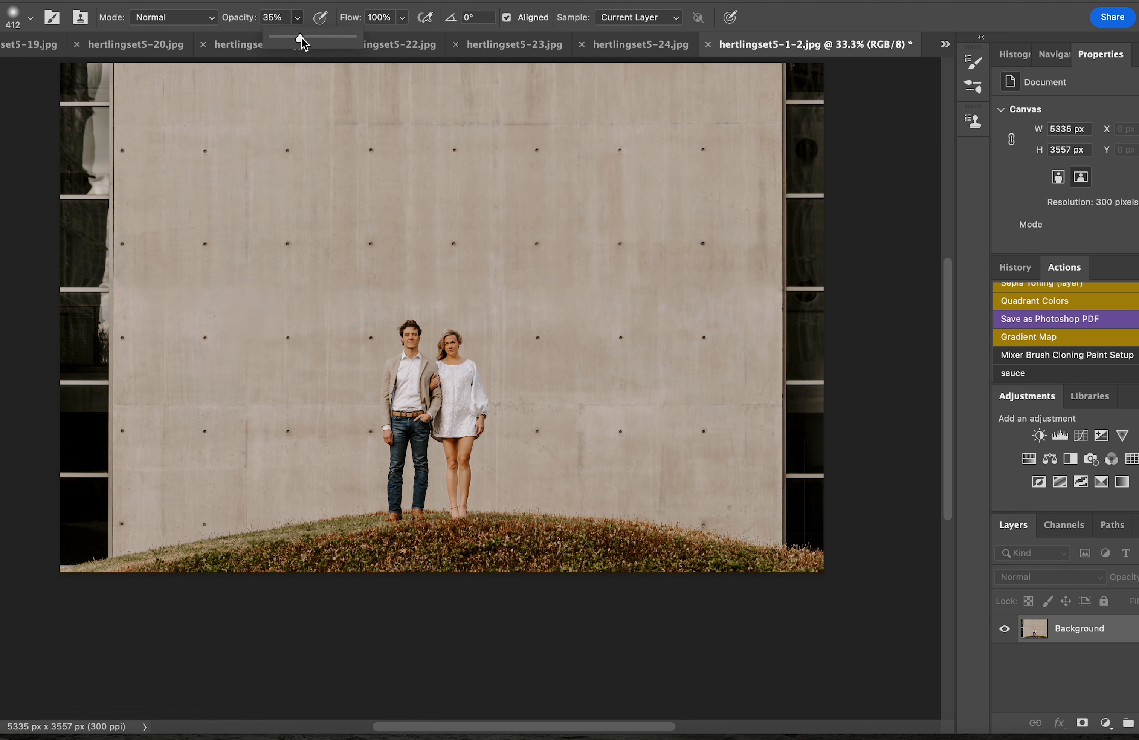
{"action": "left_click", "coordinate": [30, 17]}
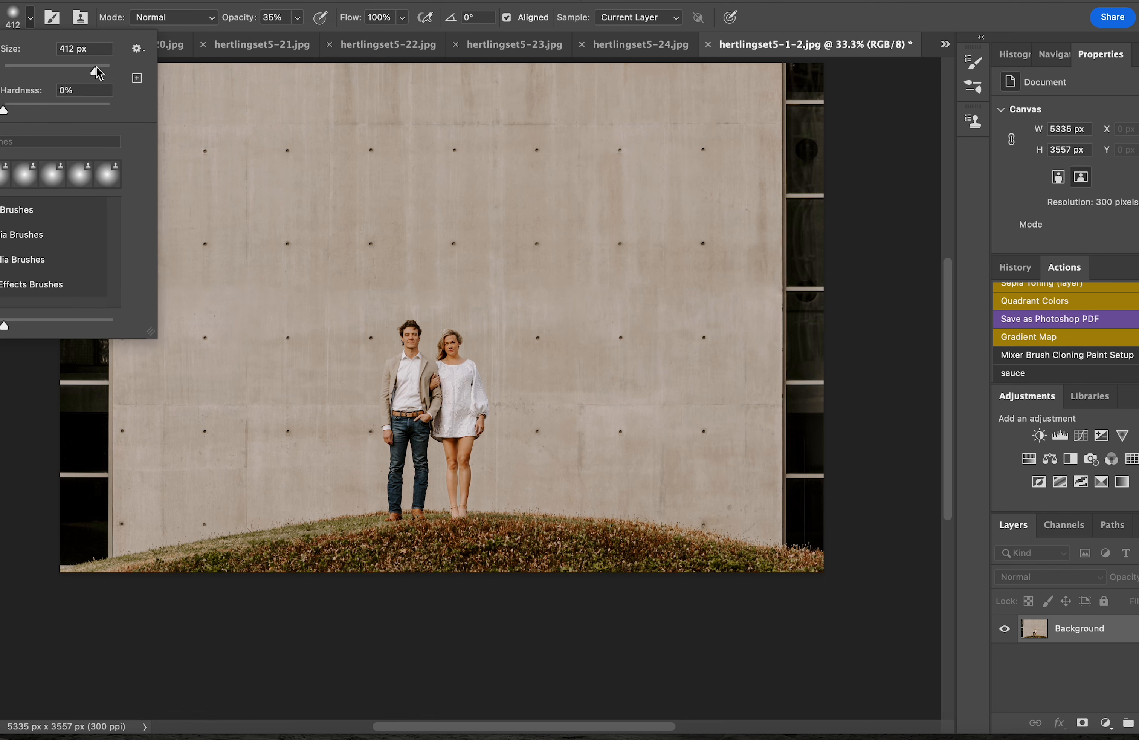
{"action": "left_click_drag", "start_coordinate": [98, 72], "coordinate": [101, 72]}
{"action": "key", "text": "Return"}
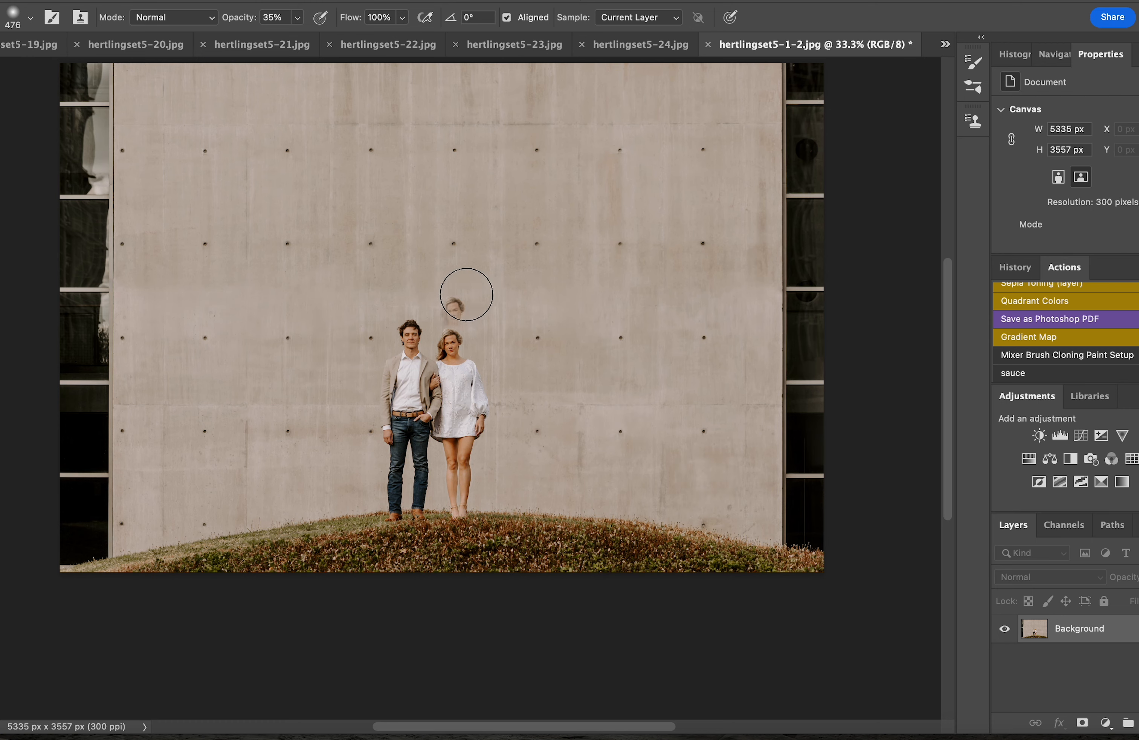
Content-aware fill a small spot on the wall beside the man's hair, then fit the photo on screen
{"action": "scroll", "coordinate": [465, 293], "scroll_direction": "up", "scroll_amount": 5}
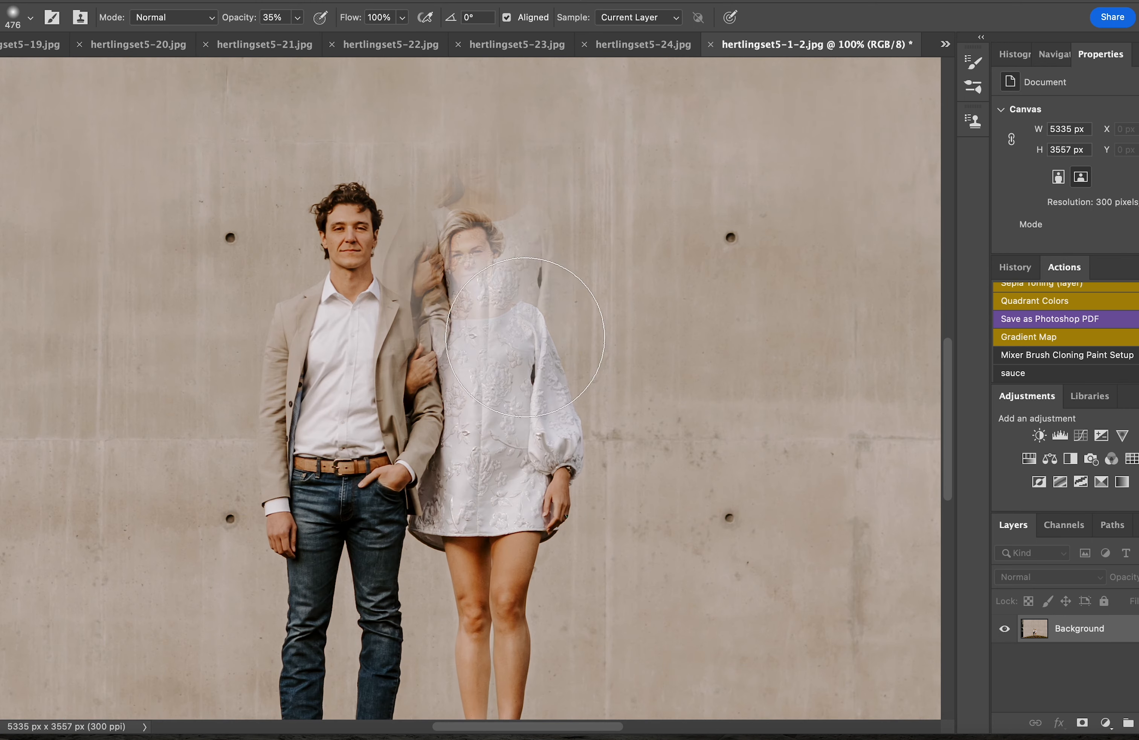
{"action": "left_click_drag", "start_coordinate": [559, 727], "coordinate": [490, 724]}
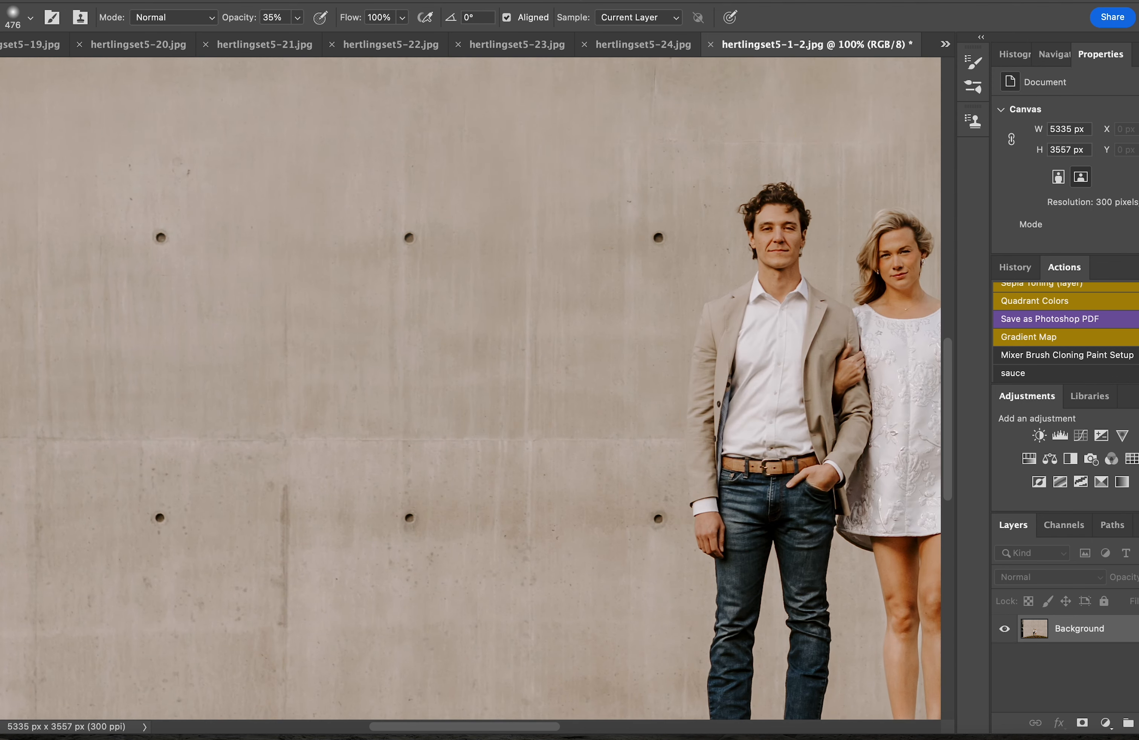
{"action": "key", "text": "l"}
{"action": "mouse_move", "coordinate": [740, 199]}
{"action": "left_mouse_down"}
{"action": "mouse_move", "coordinate": [730, 199]}
{"action": "mouse_move", "coordinate": [737, 209]}
{"action": "mouse_move", "coordinate": [744, 199]}
{"action": "left_mouse_up"}
{"action": "key", "text": "shift+BackSpace"}
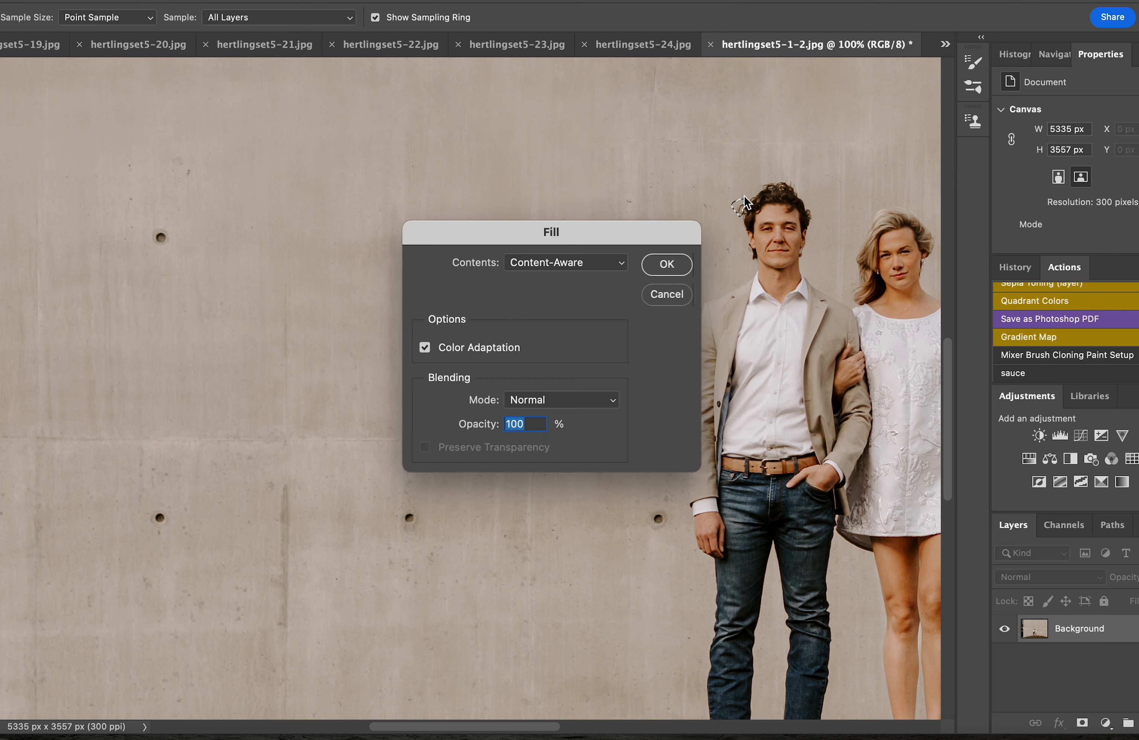
{"action": "key", "text": "Return"}
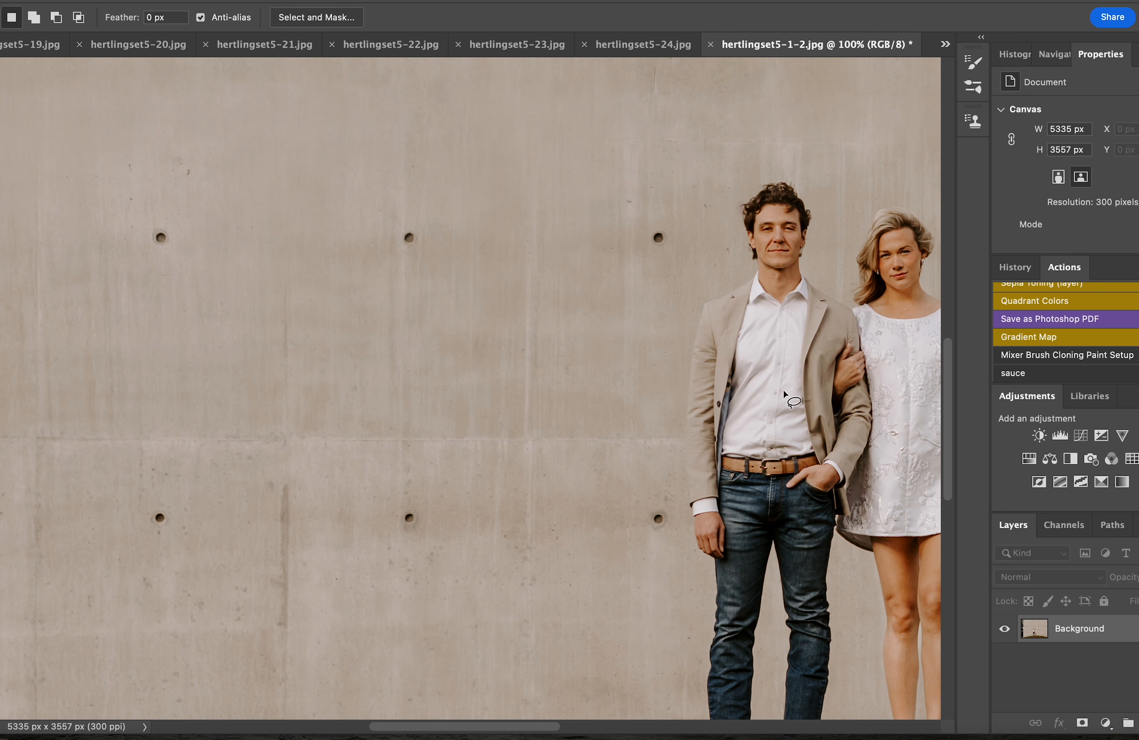
{"action": "key", "text": "super+minus"}
{"action": "key", "text": "super+minus"}
{"action": "key", "text": "super+minus"}
{"action": "key", "text": "super+minus"}
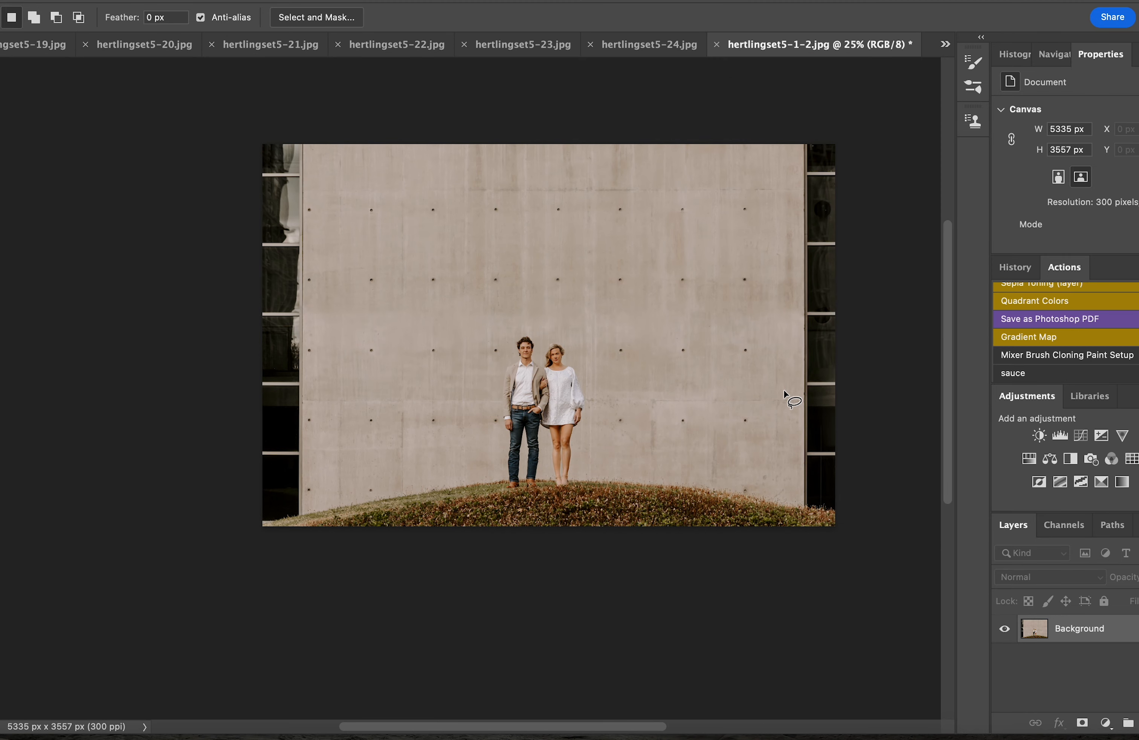
Start a Blur Gallery Tilt-Shift blur and narrow the sharp band around the couple
{"action": "left_click", "coordinate": [298, 2]}
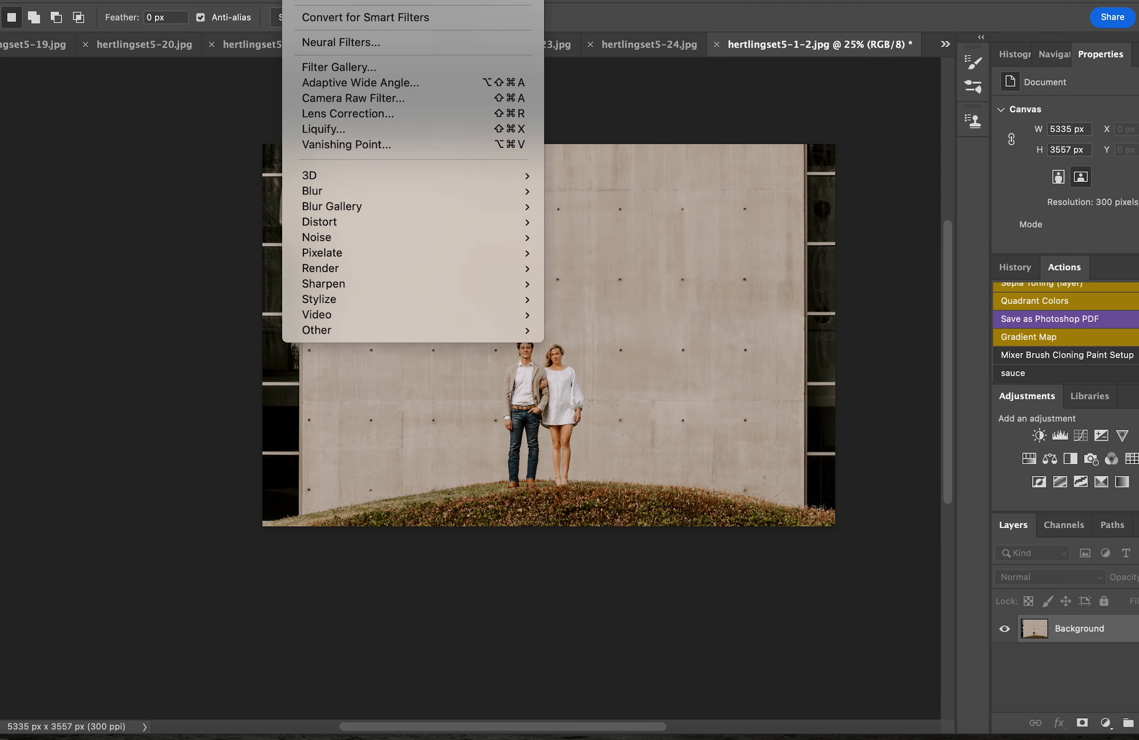
{"action": "mouse_move", "coordinate": [369, 204]}
{"action": "left_click", "coordinate": [589, 231]}
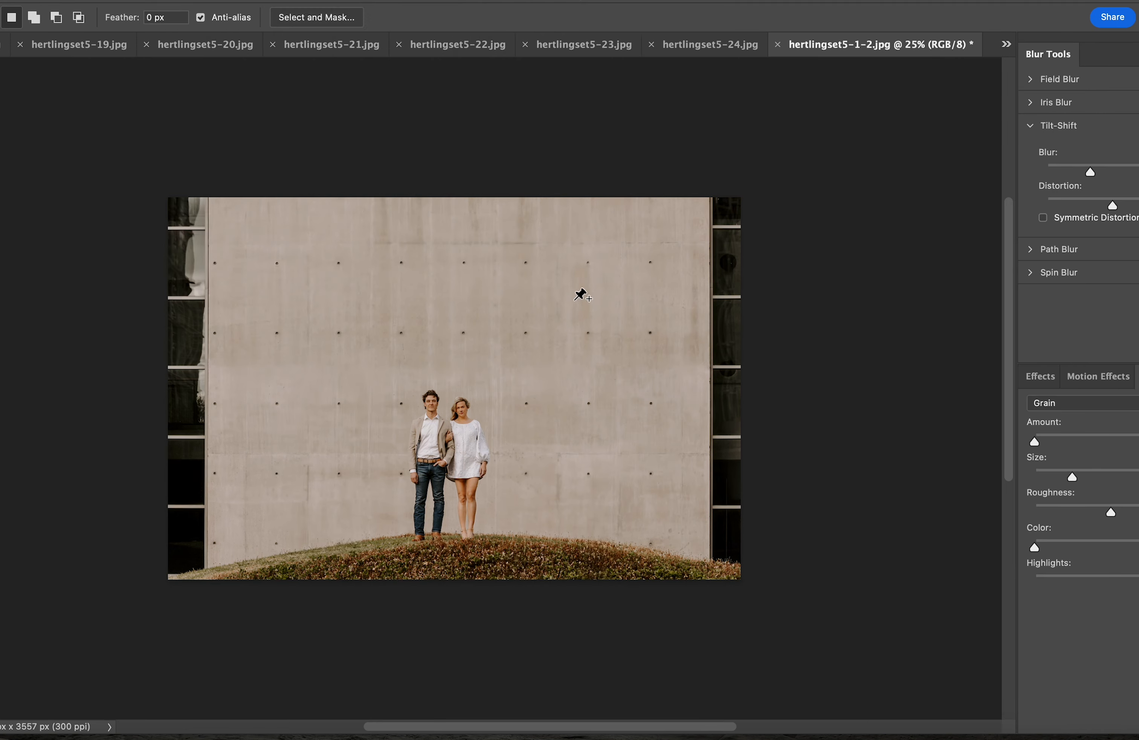
{"action": "scroll", "coordinate": [475, 408], "scroll_direction": "up", "scroll_amount": 3}
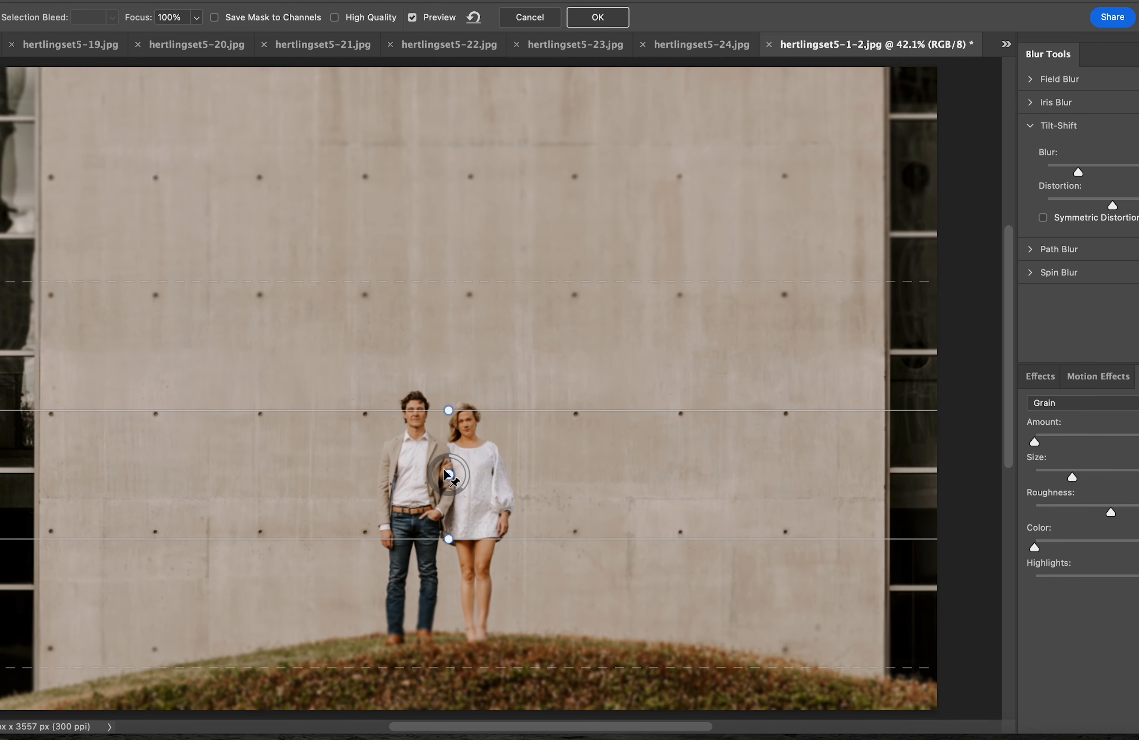
{"action": "left_click_drag", "start_coordinate": [453, 471], "coordinate": [440, 433]}
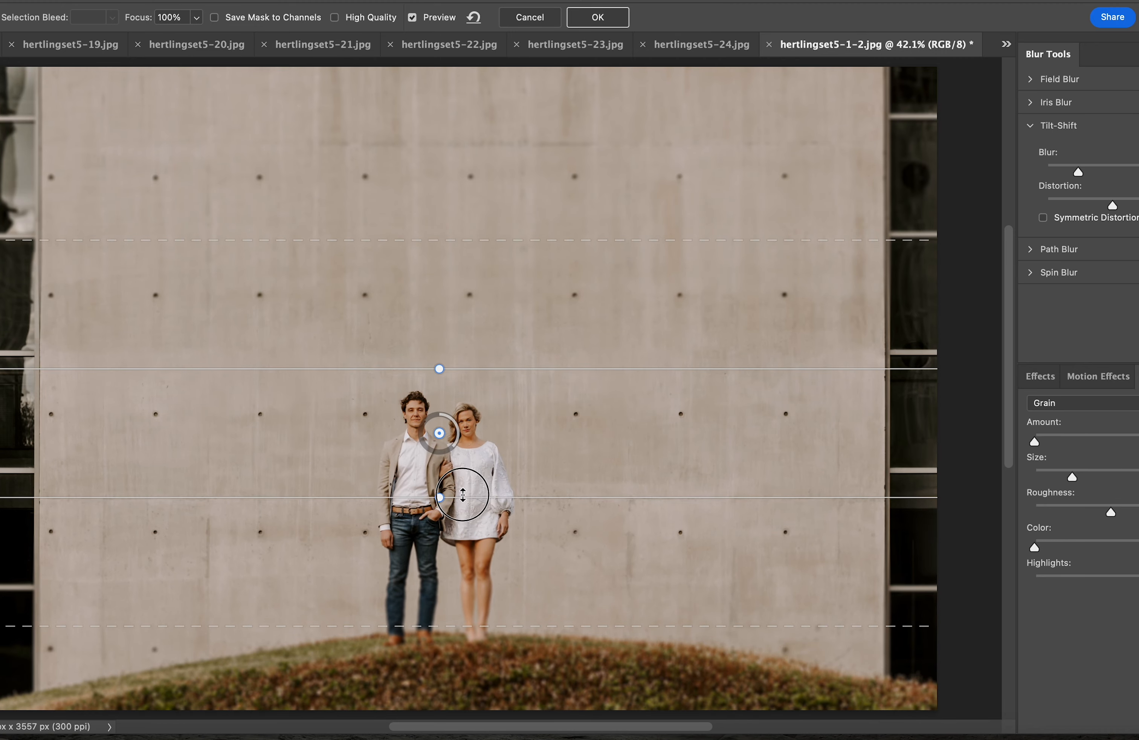
{"action": "left_click_drag", "start_coordinate": [465, 497], "coordinate": [465, 468]}
{"action": "left_click_drag", "start_coordinate": [466, 369], "coordinate": [467, 398]}
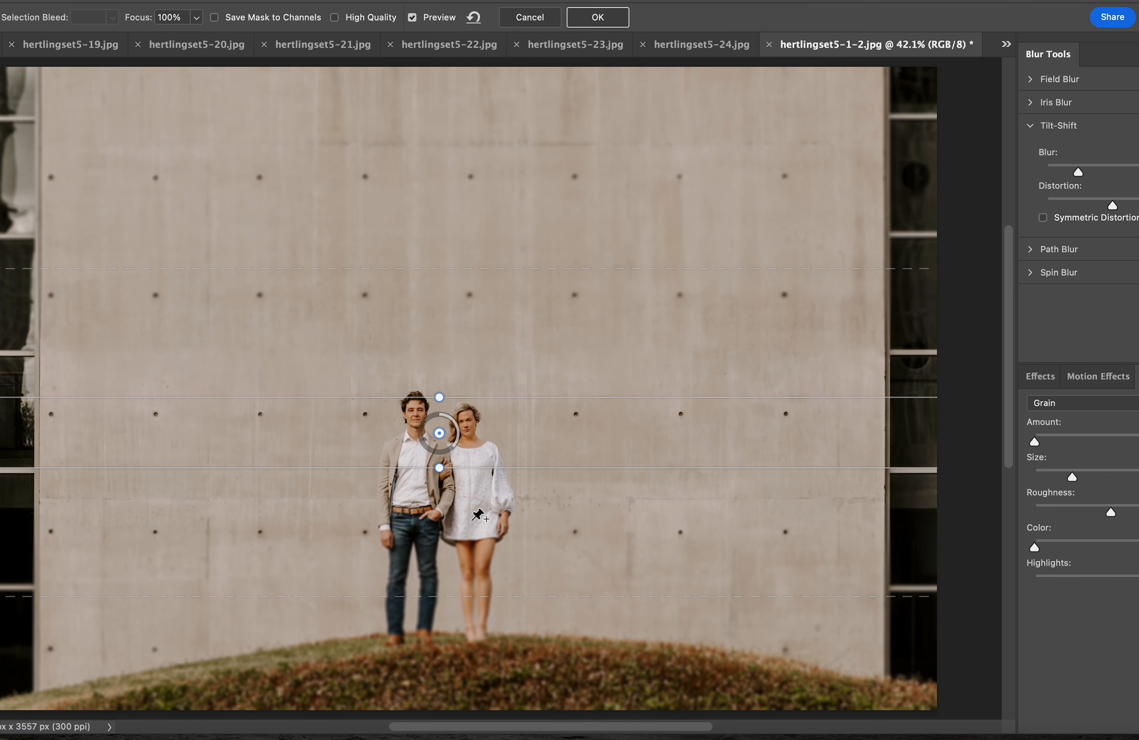
Set grain to 3.95% and blur to 28 px, adjust the transitions, and apply
{"action": "key", "text": "super+minus"}
{"action": "key", "text": "super+minus"}
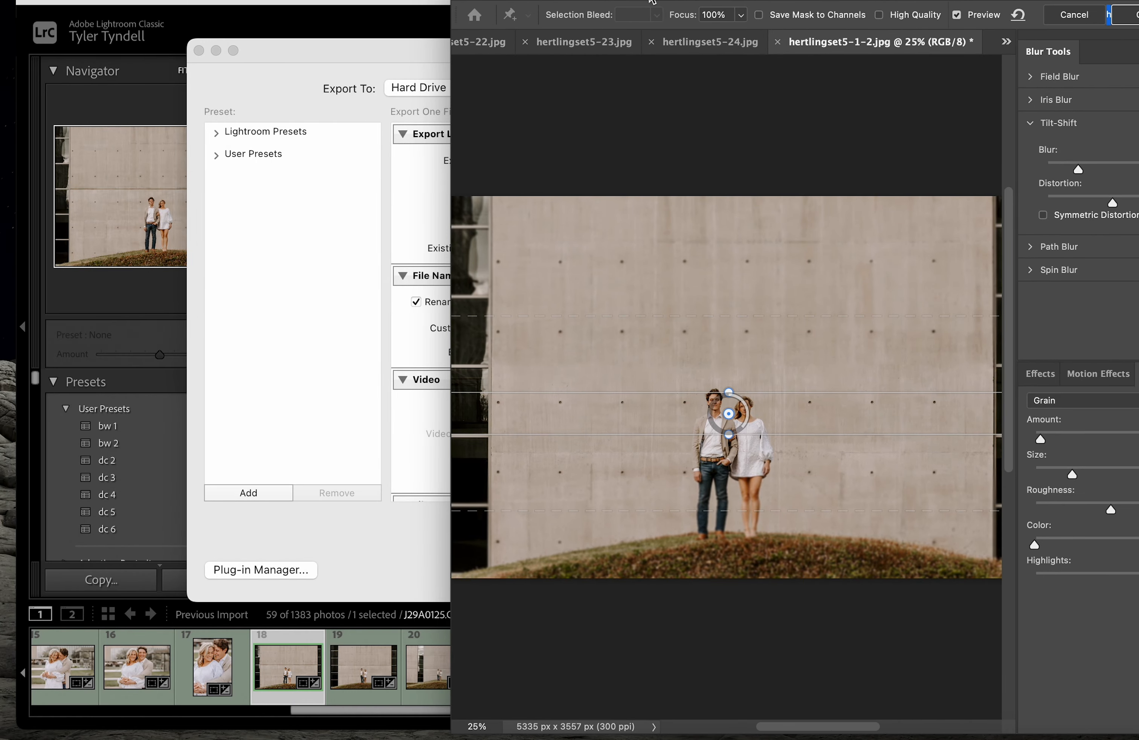
{"action": "left_click_drag", "start_coordinate": [650, 1], "coordinate": [391, 1]}
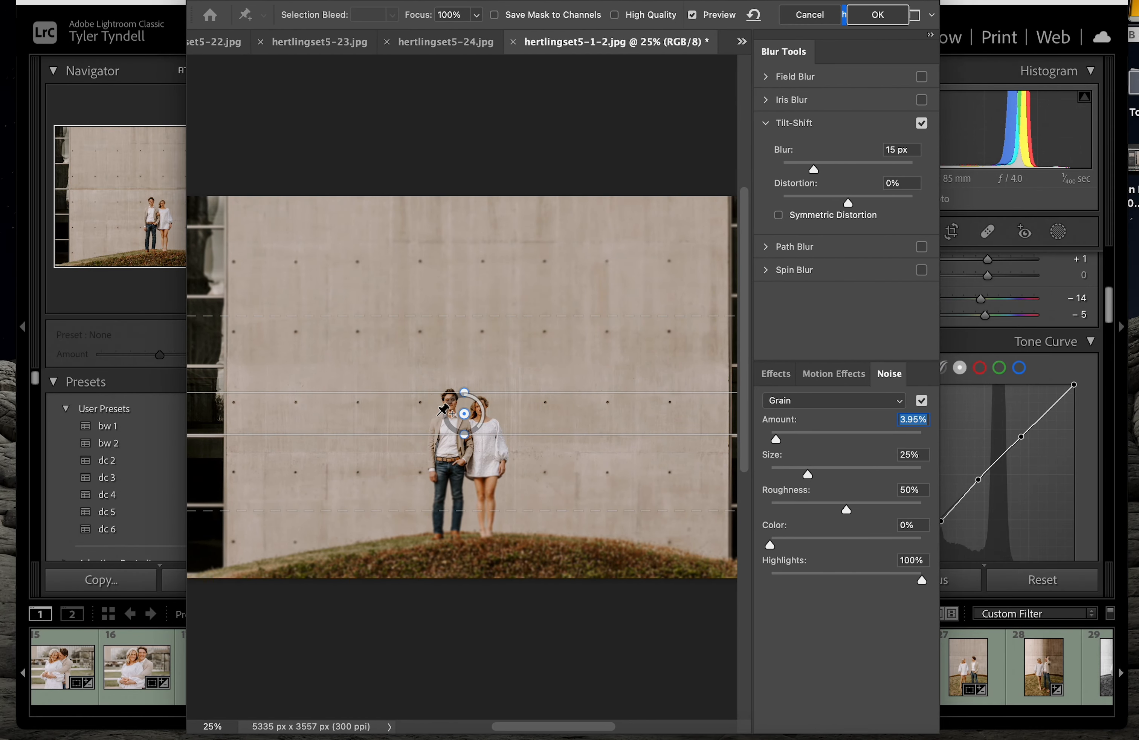
{"action": "left_click", "coordinate": [464, 415]}
{"action": "left_click_drag", "start_coordinate": [817, 170], "coordinate": [828, 171]}
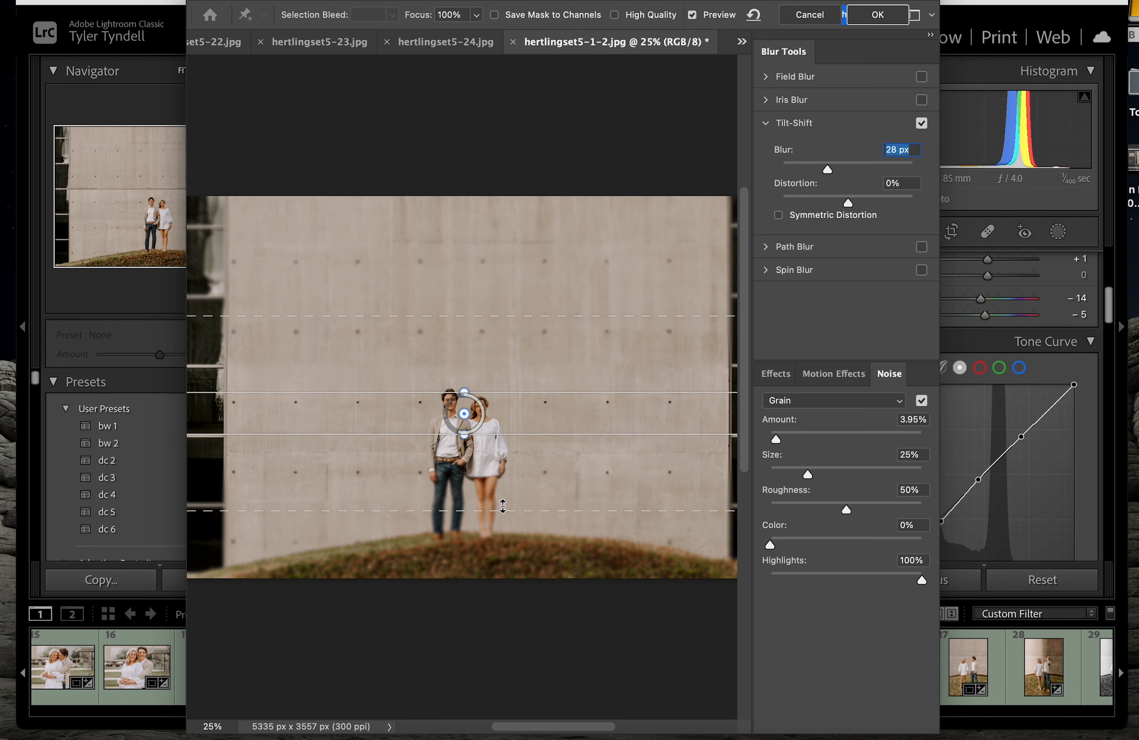
{"action": "left_click_drag", "start_coordinate": [503, 506], "coordinate": [508, 559]}
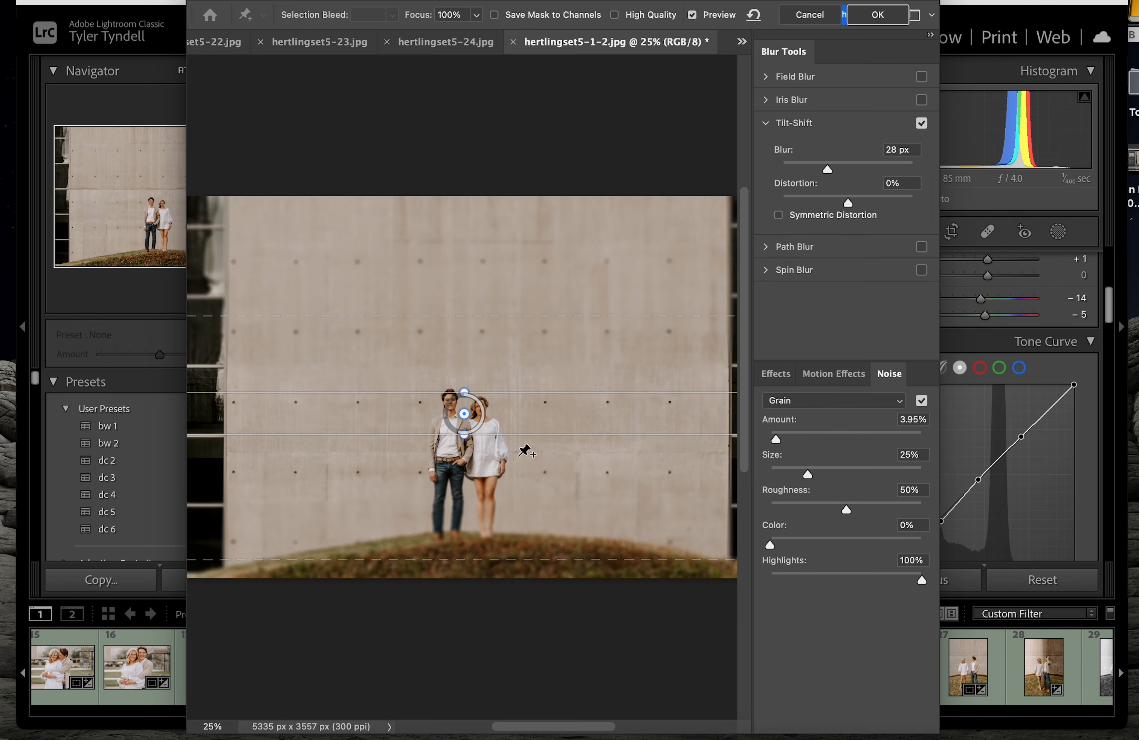
{"action": "left_click_drag", "start_coordinate": [519, 435], "coordinate": [524, 382]}
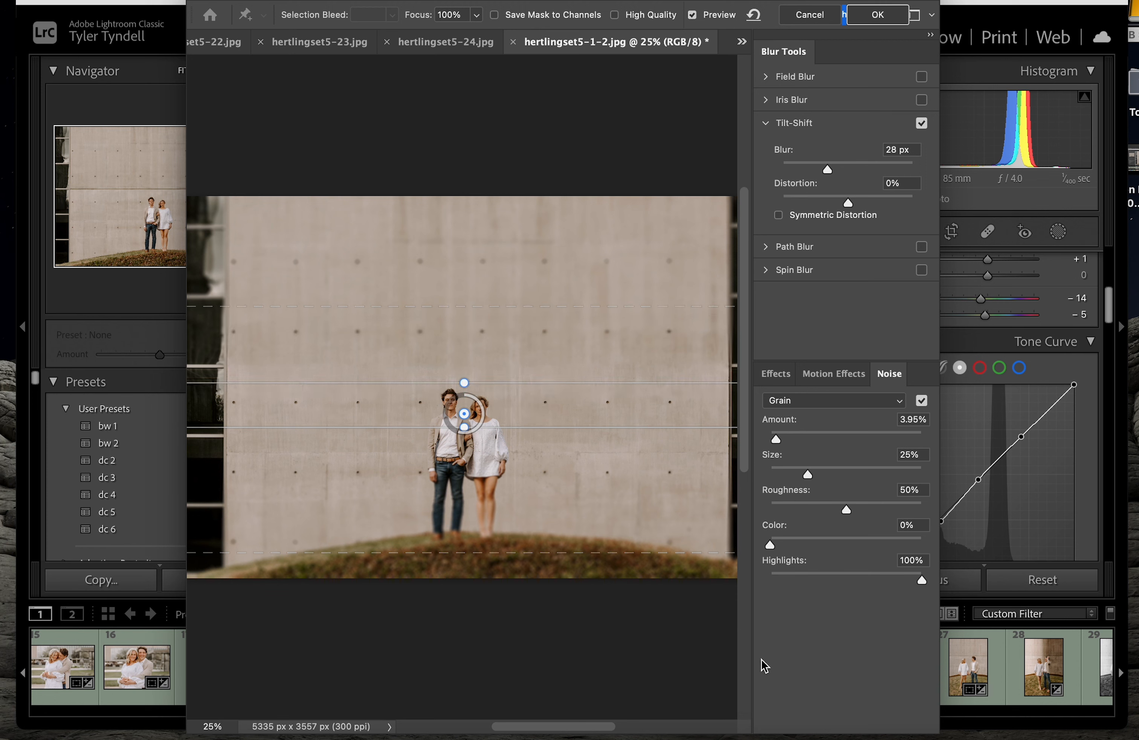
{"action": "left_click", "coordinate": [875, 16]}
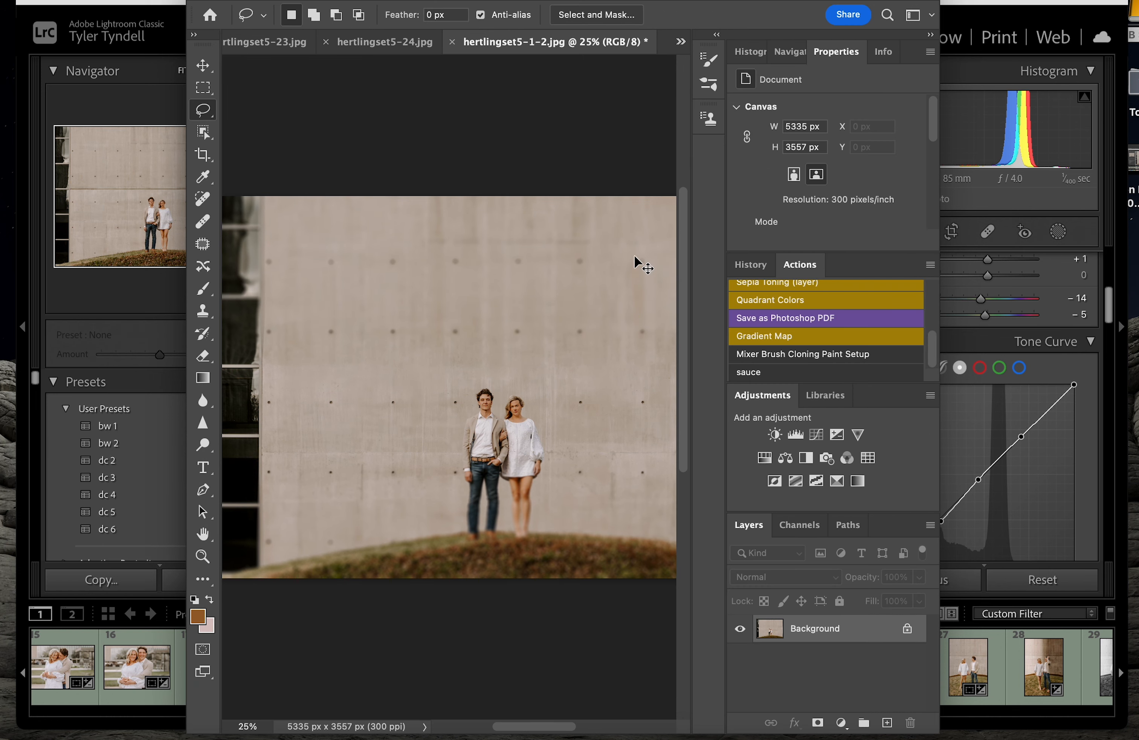
Run the 'sauce' action to add a Brightness/Contrast layer set to Brightness 5, Contrast 9
{"action": "key", "text": "super+minus"}
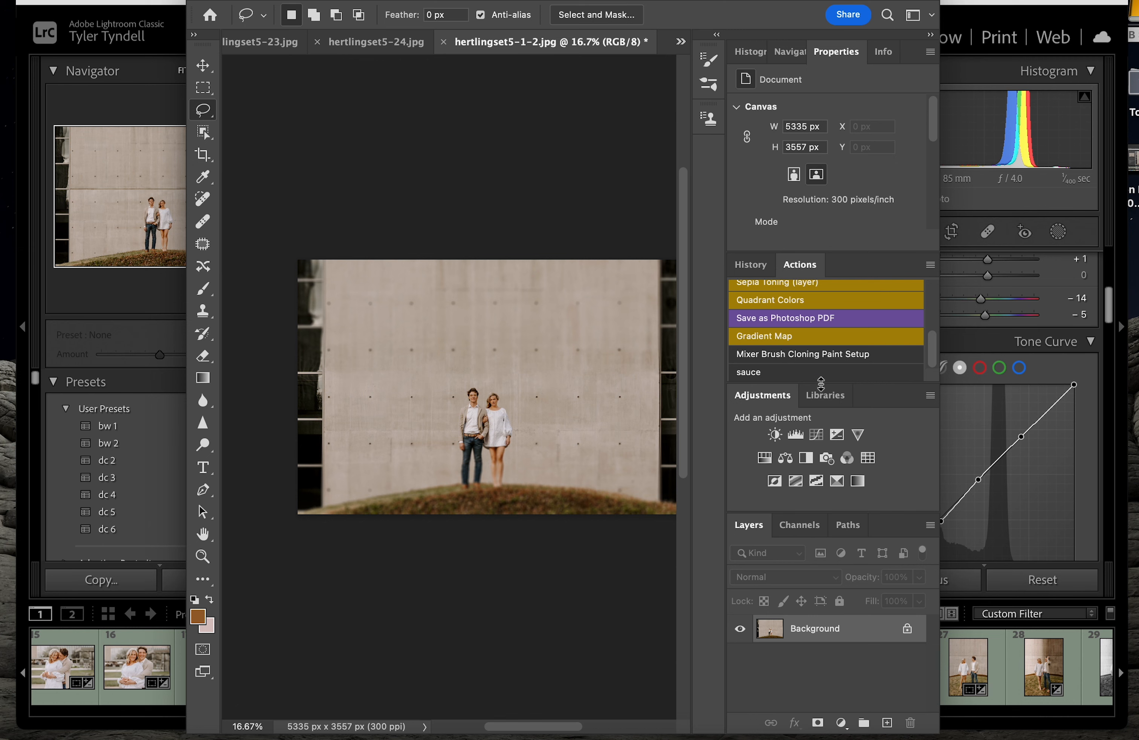
{"action": "left_click", "coordinate": [819, 376]}
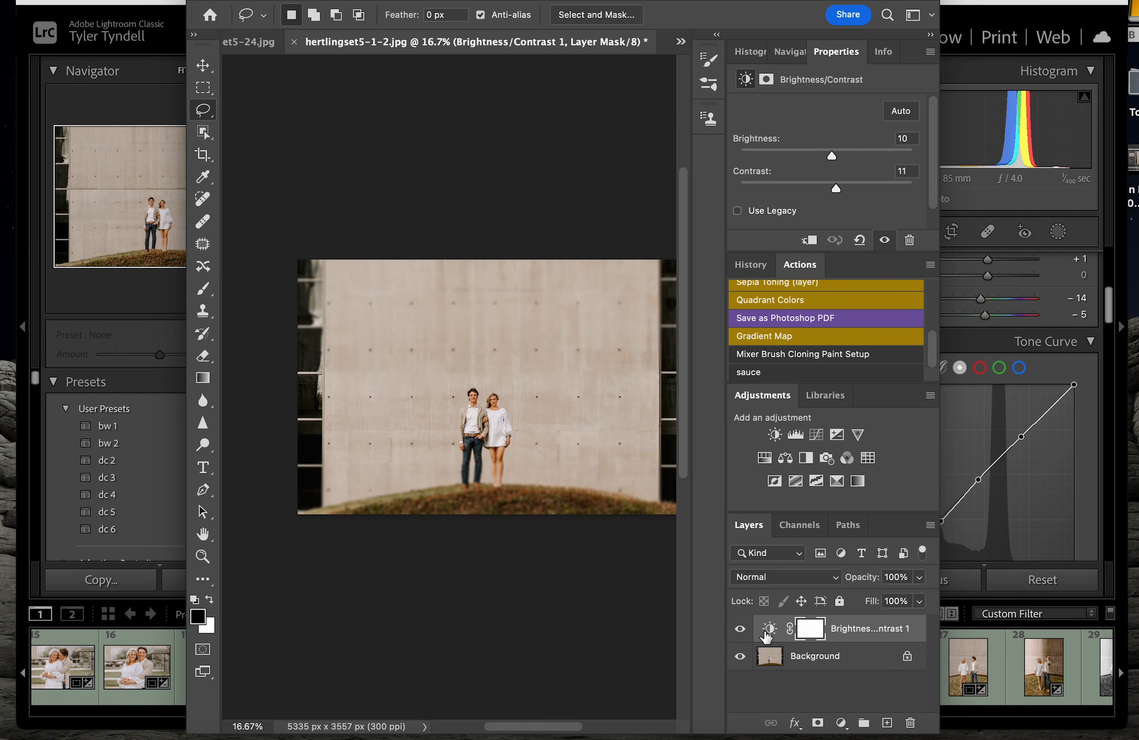
{"action": "left_click", "coordinate": [770, 629]}
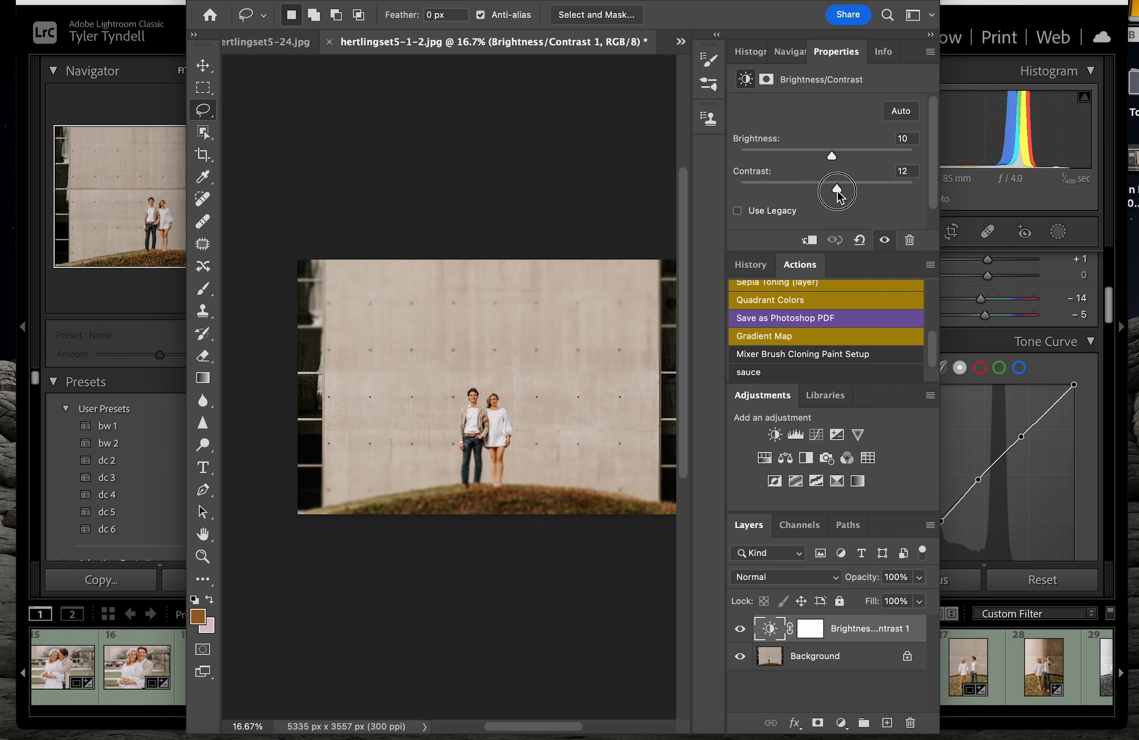
{"action": "left_click_drag", "start_coordinate": [837, 191], "coordinate": [827, 157]}
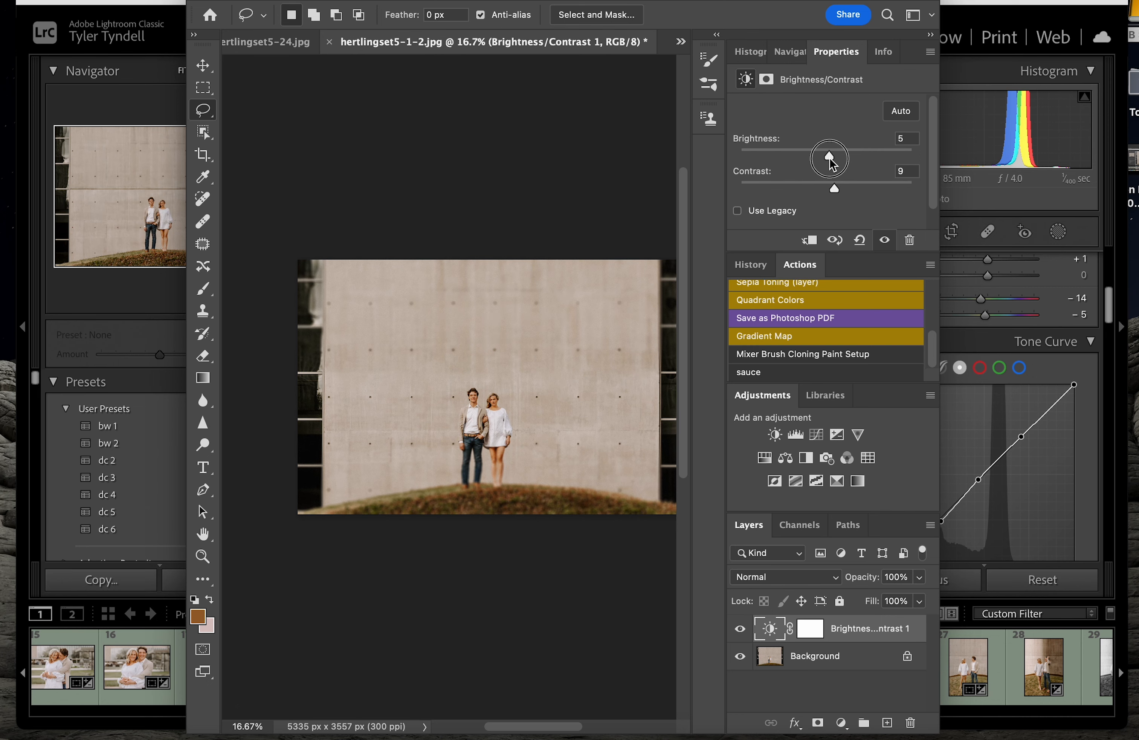
{"action": "double_click", "coordinate": [239, 2]}
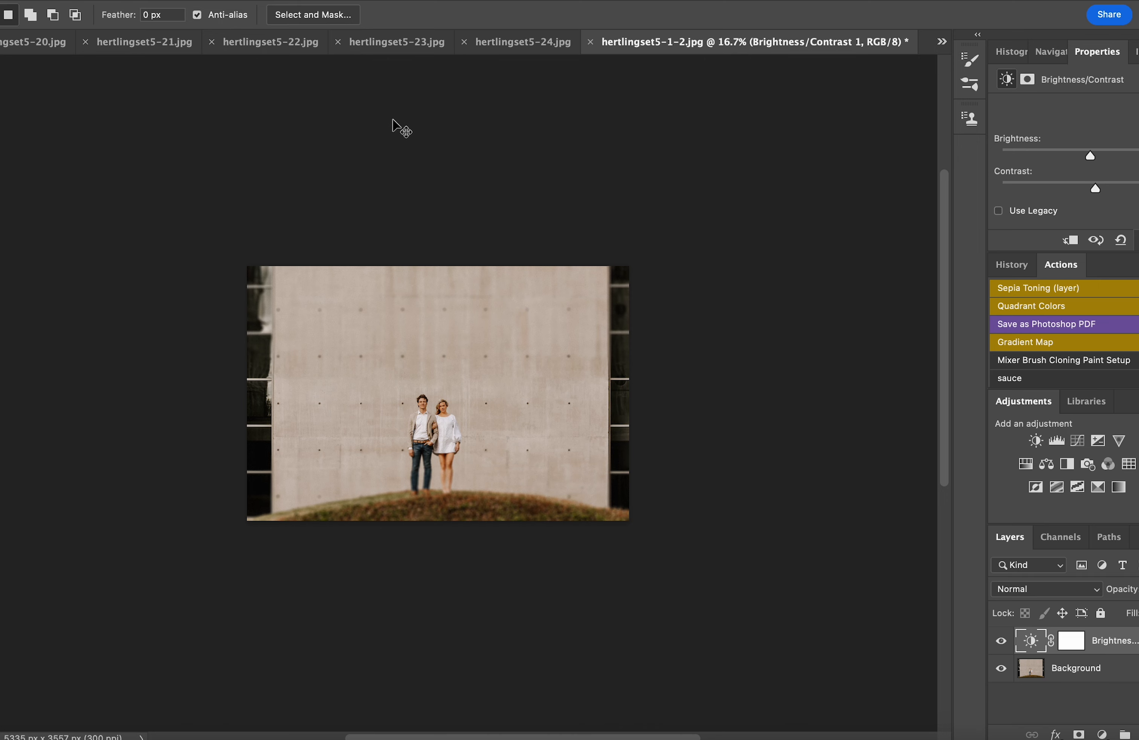
{"action": "scroll", "coordinate": [393, 121], "scroll_direction": "up", "scroll_amount": 5}
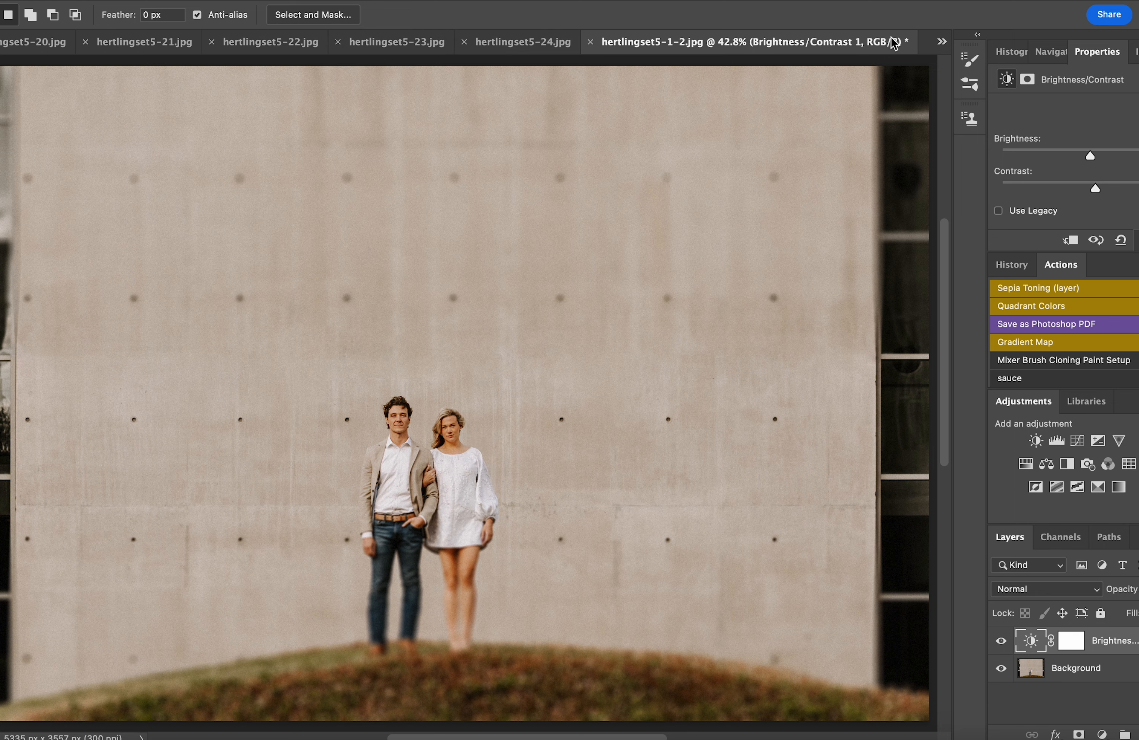
{"action": "left_click", "coordinate": [34, 43]}
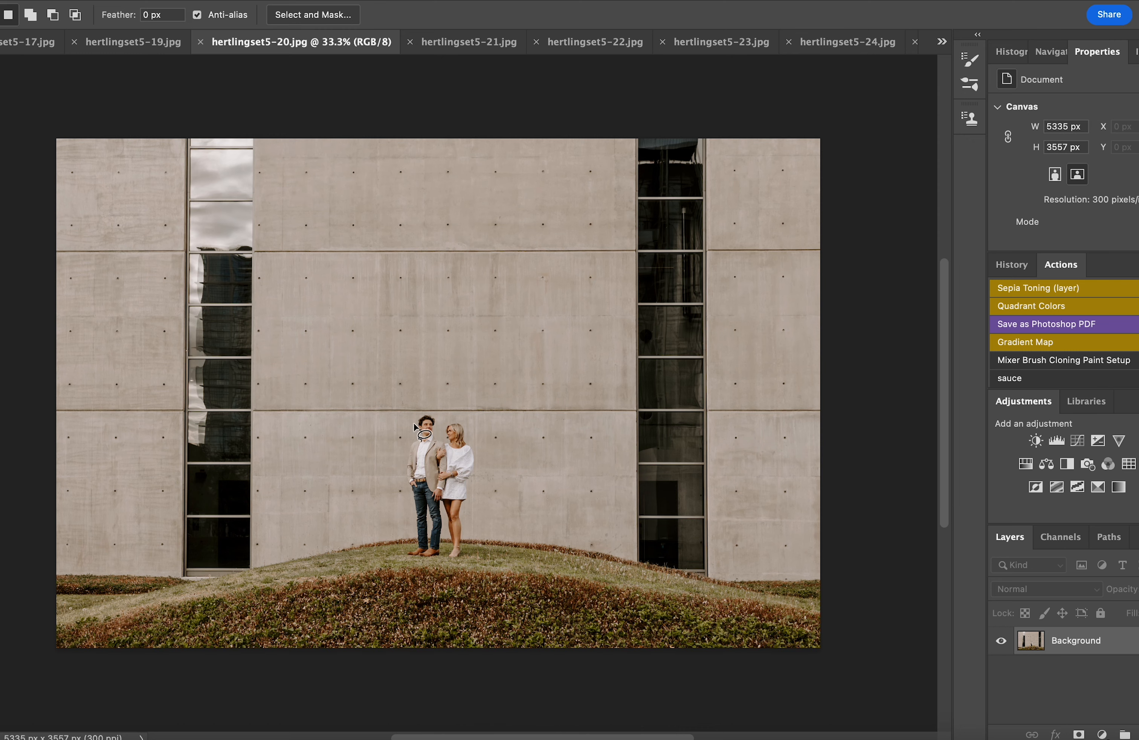
{"action": "left_click", "coordinate": [136, 43]}
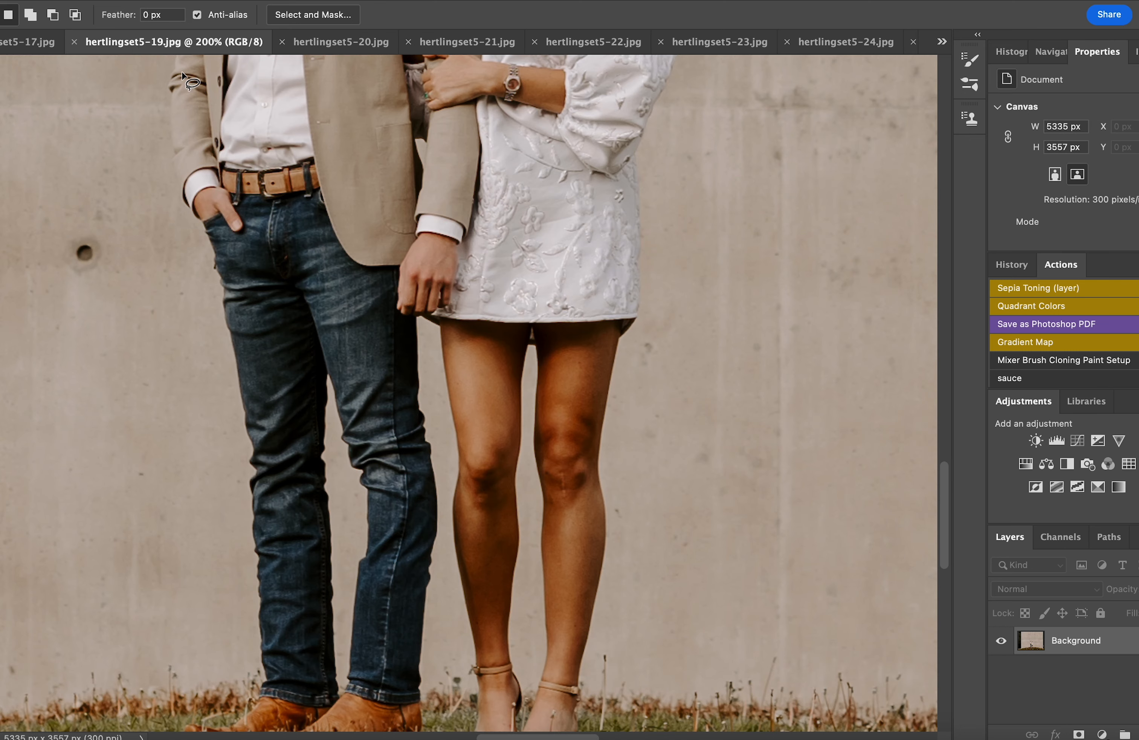
{"action": "key", "text": "super+0"}
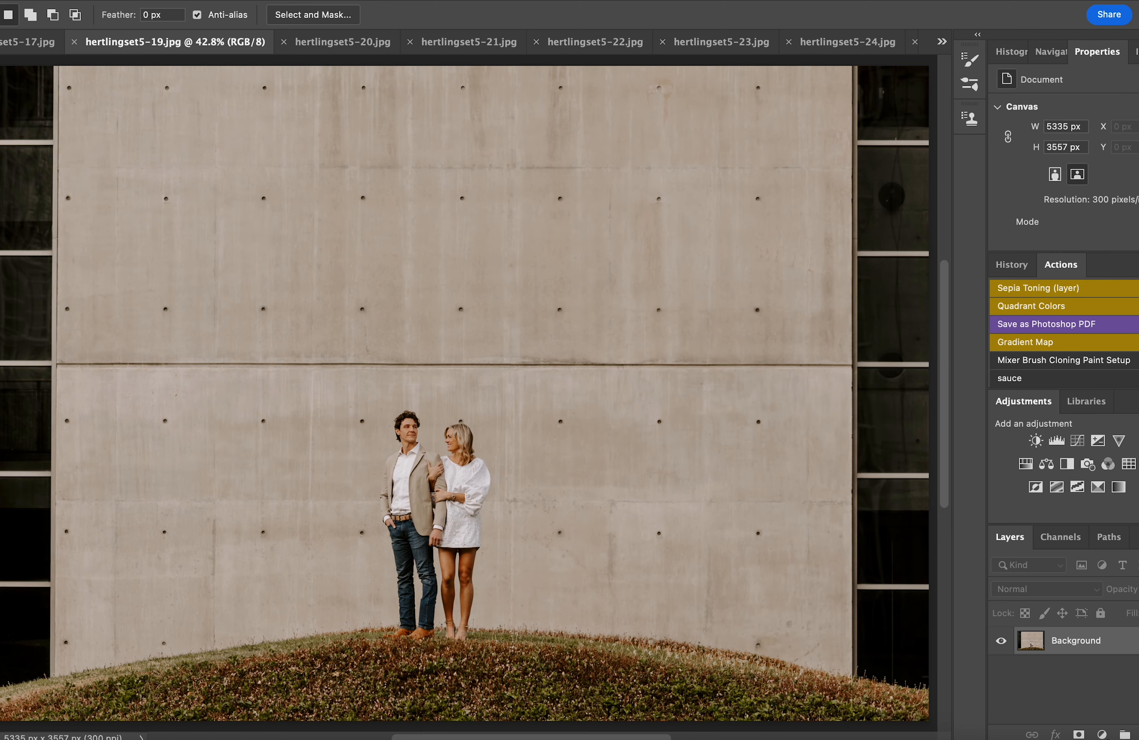
{"action": "left_click", "coordinate": [336, 44]}
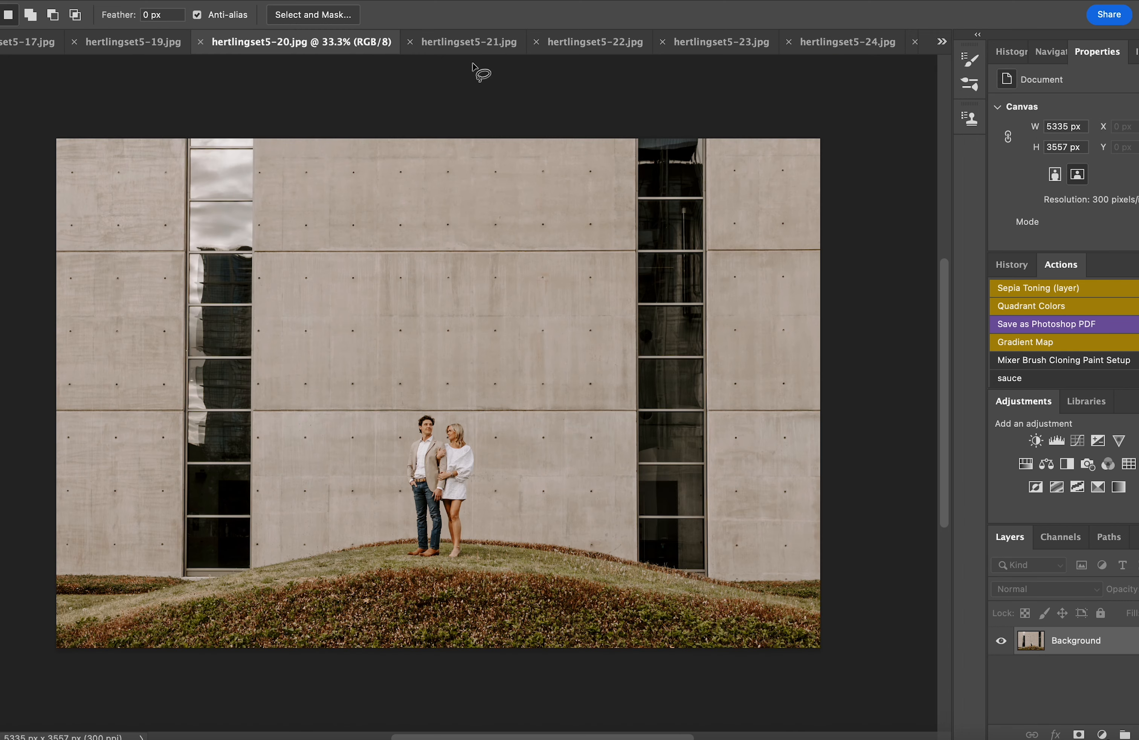
{"action": "left_click", "coordinate": [451, 45]}
{"action": "left_click", "coordinate": [583, 44]}
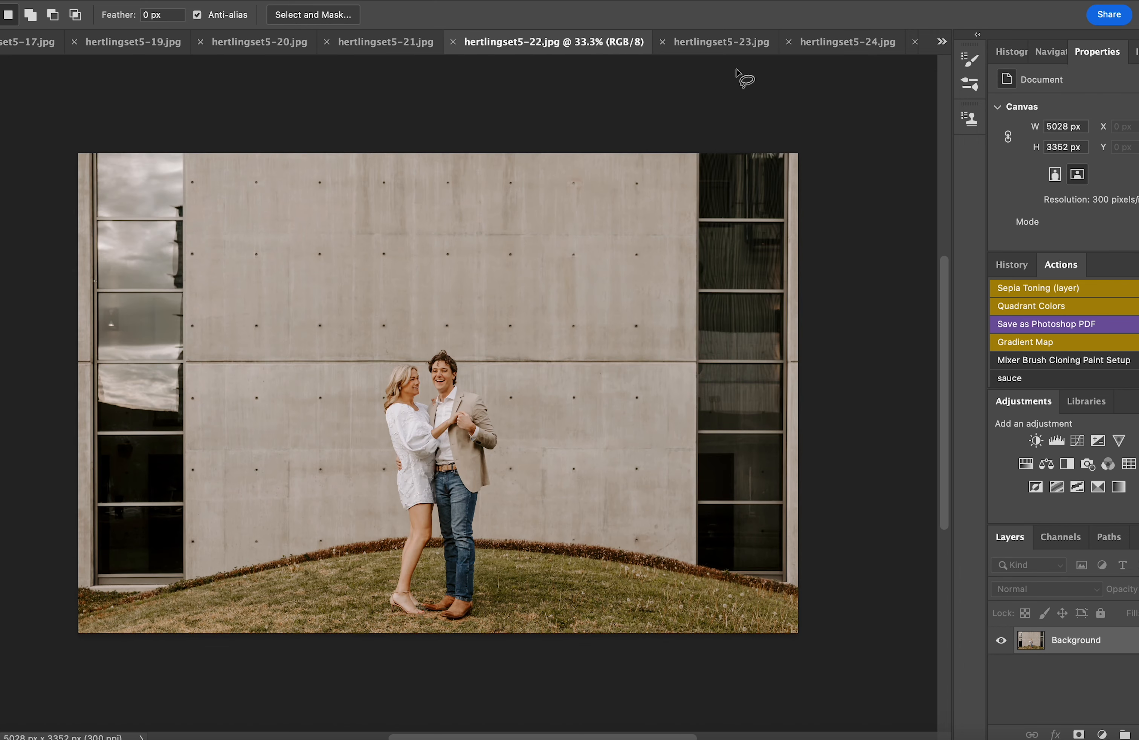
{"action": "left_click", "coordinate": [692, 47]}
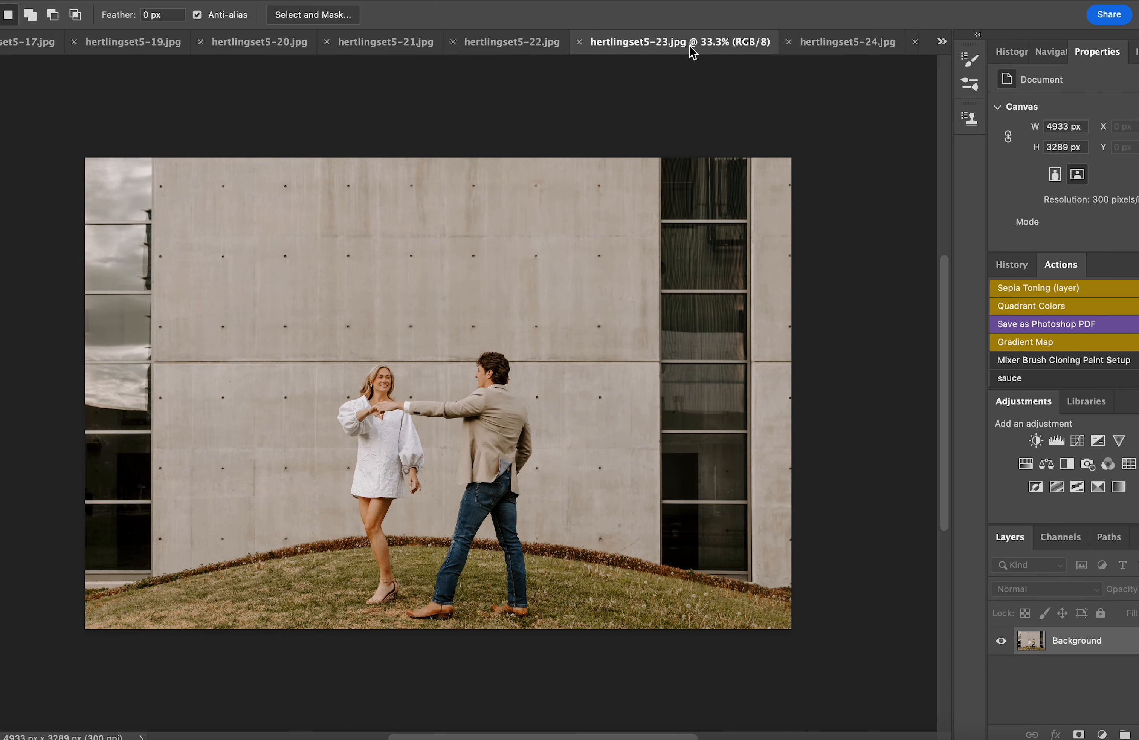
{"action": "left_click", "coordinate": [851, 46]}
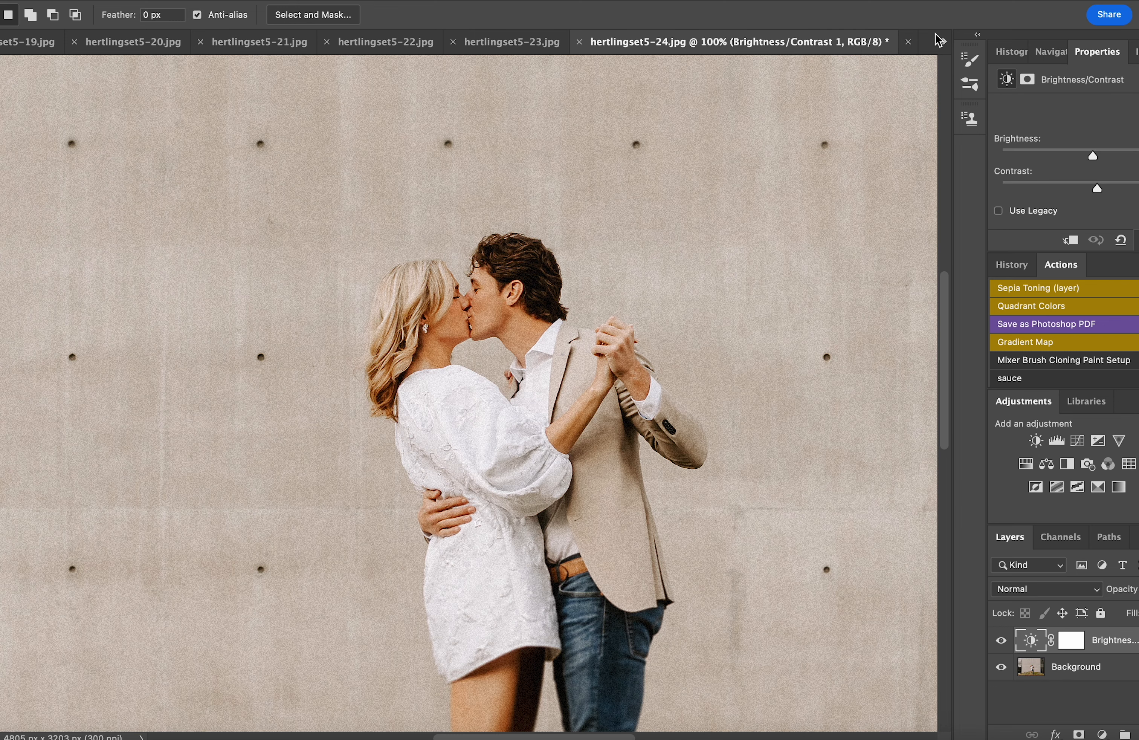
{"action": "key", "text": "super+0"}
{"action": "left_click", "coordinate": [942, 42]}
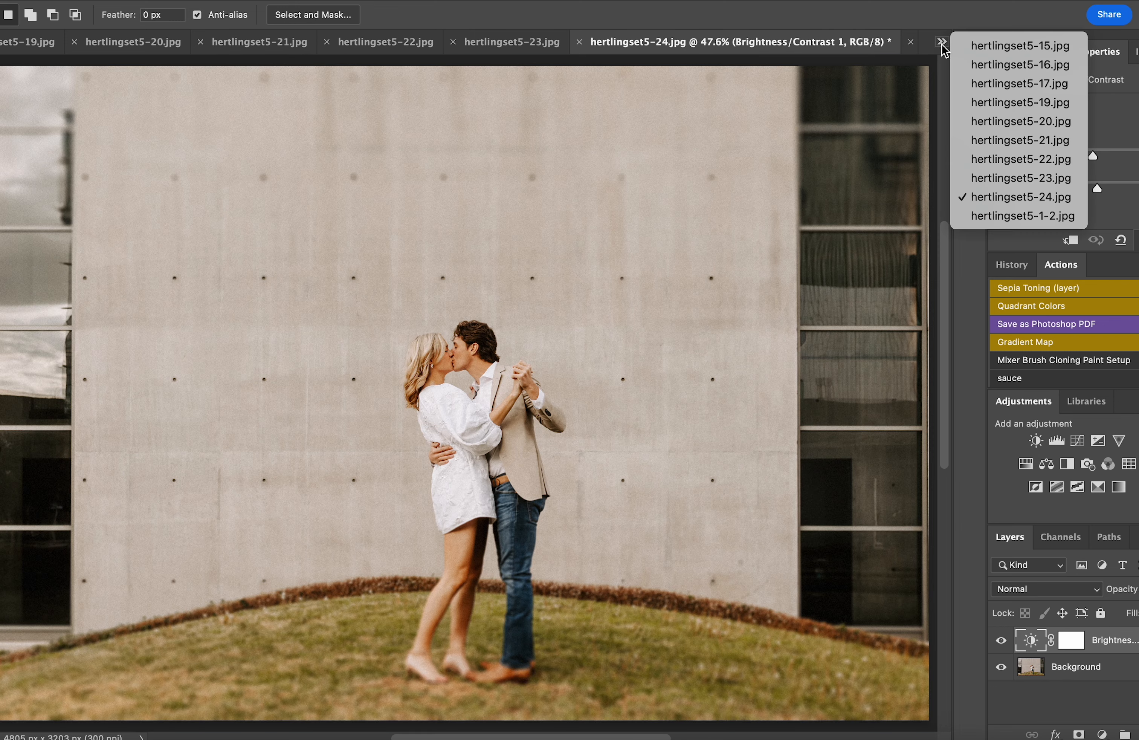
{"action": "left_click", "coordinate": [1019, 214]}
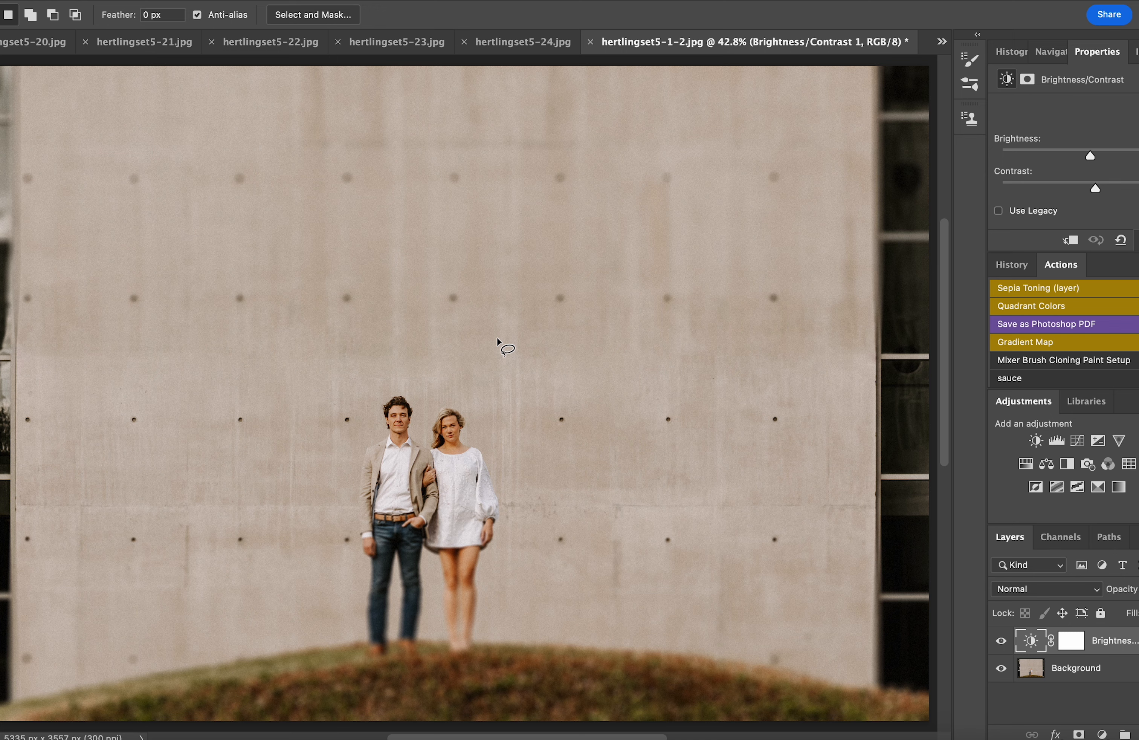
{"action": "key", "text": "super+minus"}
{"action": "key", "text": "super+minus"}
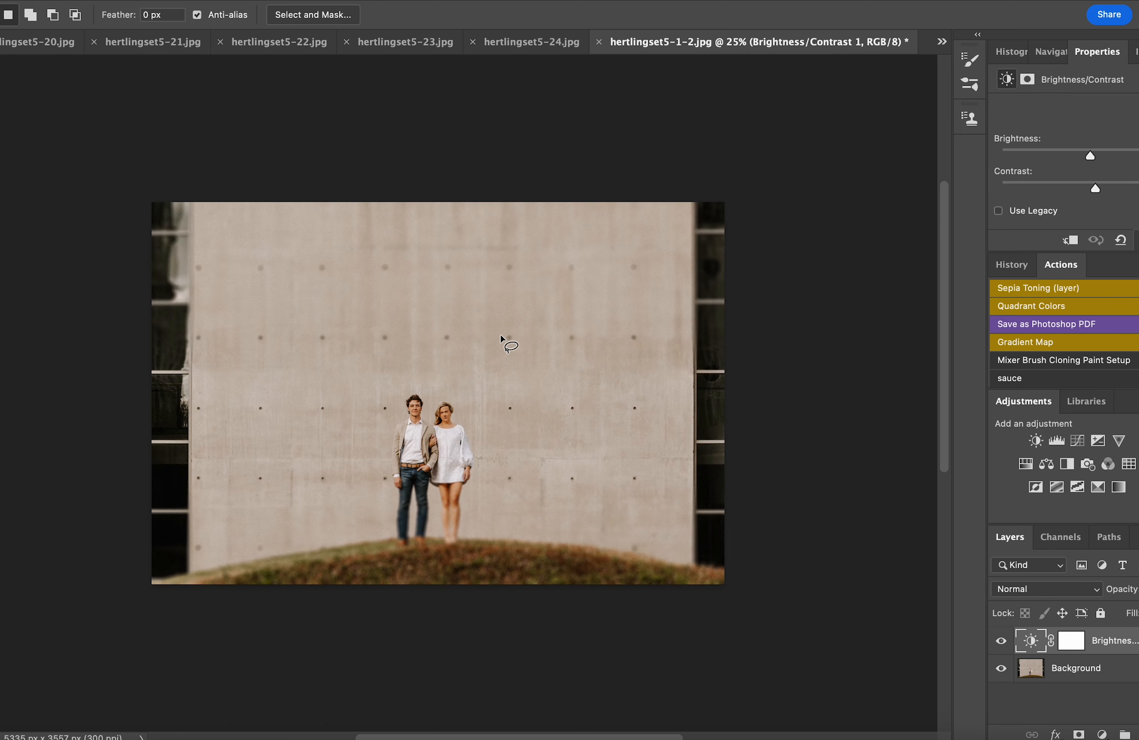